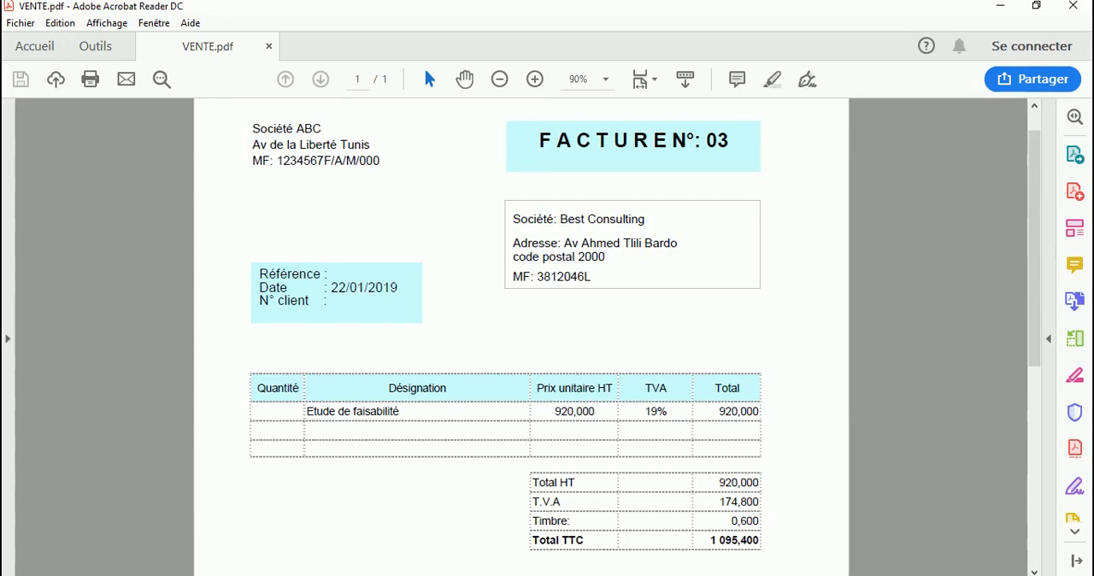
Step: Switch to Sage 100 Comptabilité and open the January 2019 VENTES journal (code 70) in a maximized window
key("alt+Tab")
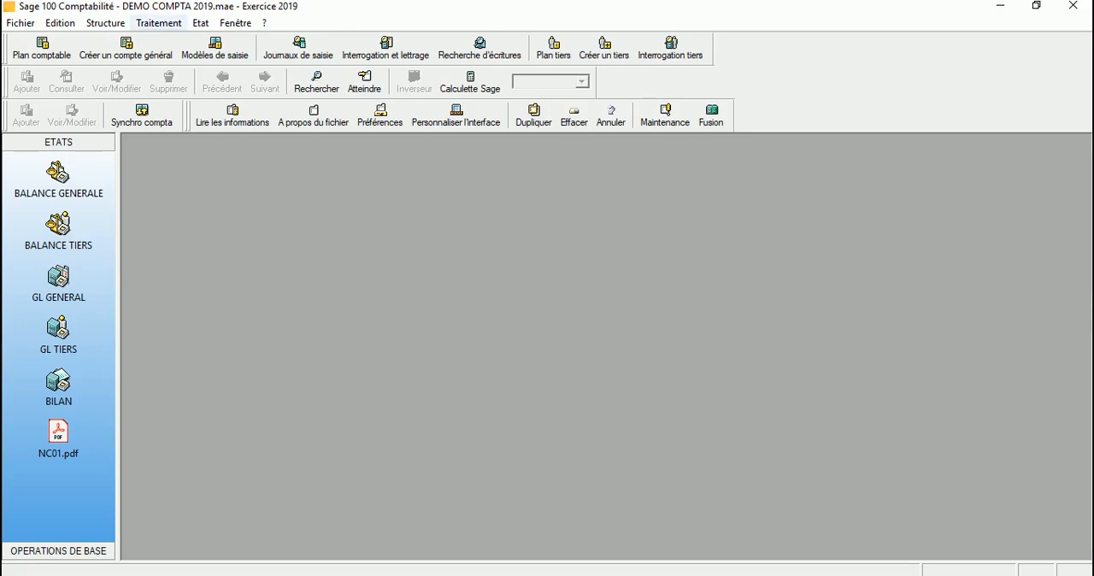
left_click(158, 24)
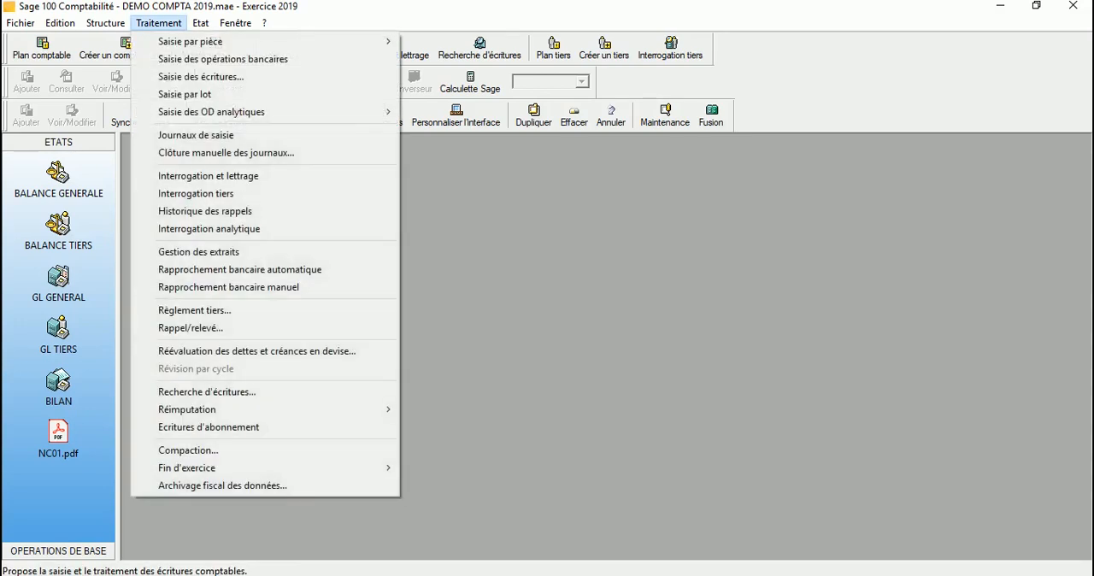
left_click(196, 135)
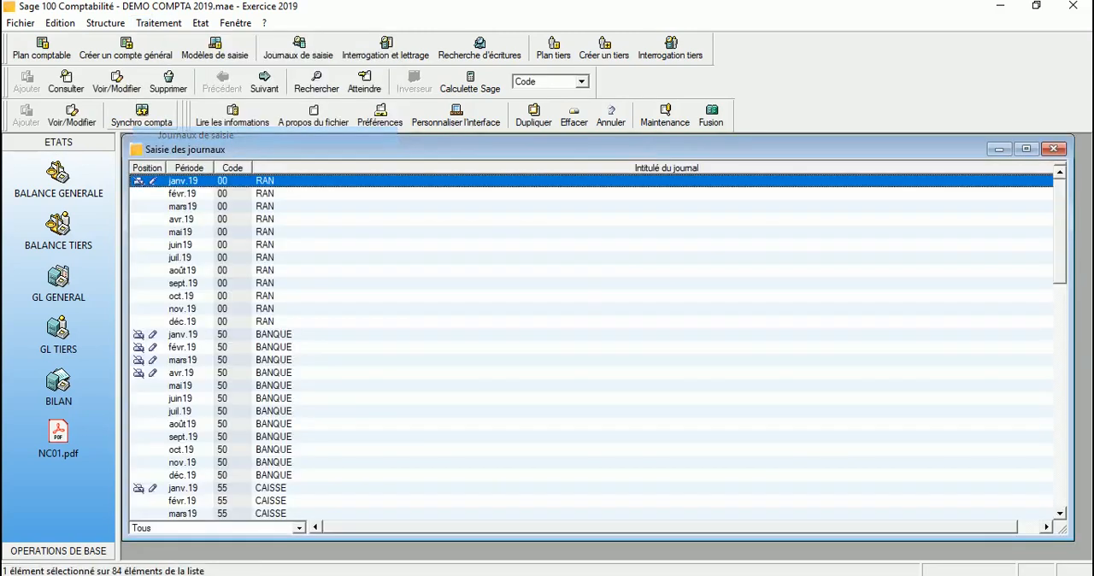
scroll(590, 341, "down", 11)
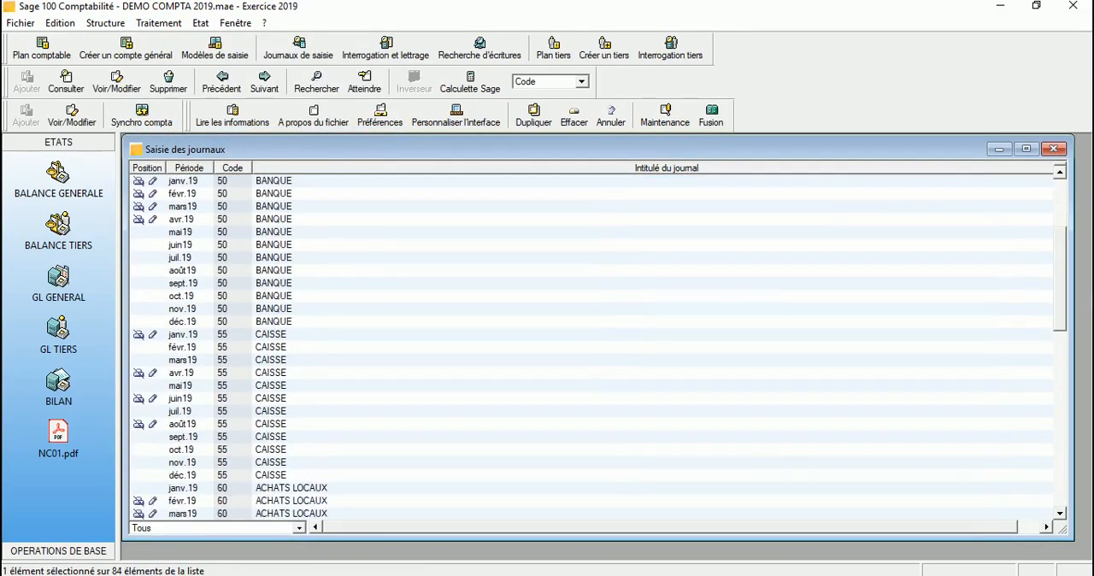
scroll(590, 342, "down", 6)
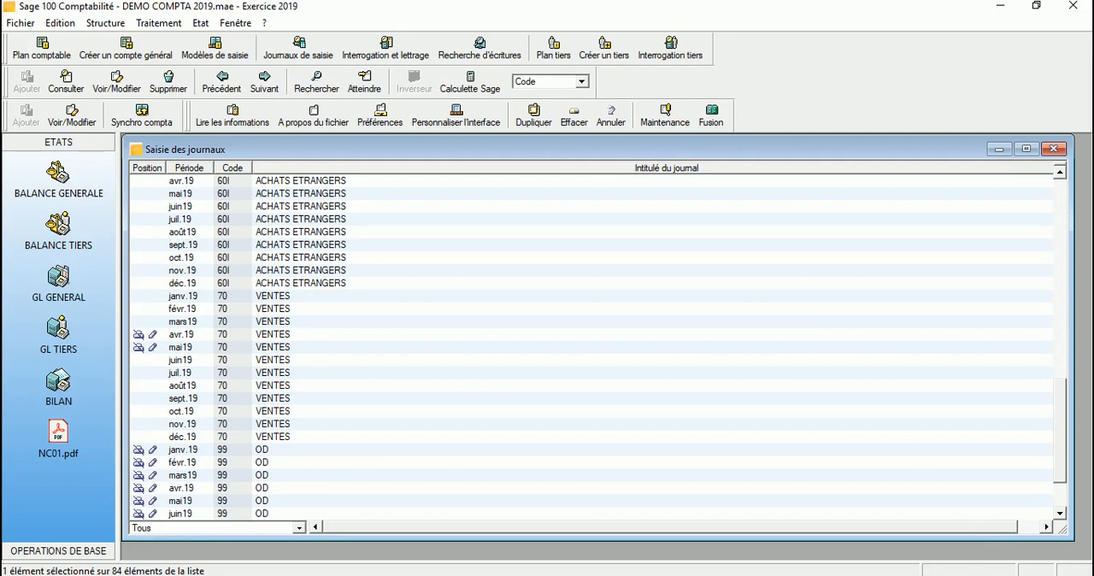
left_click(274, 296)
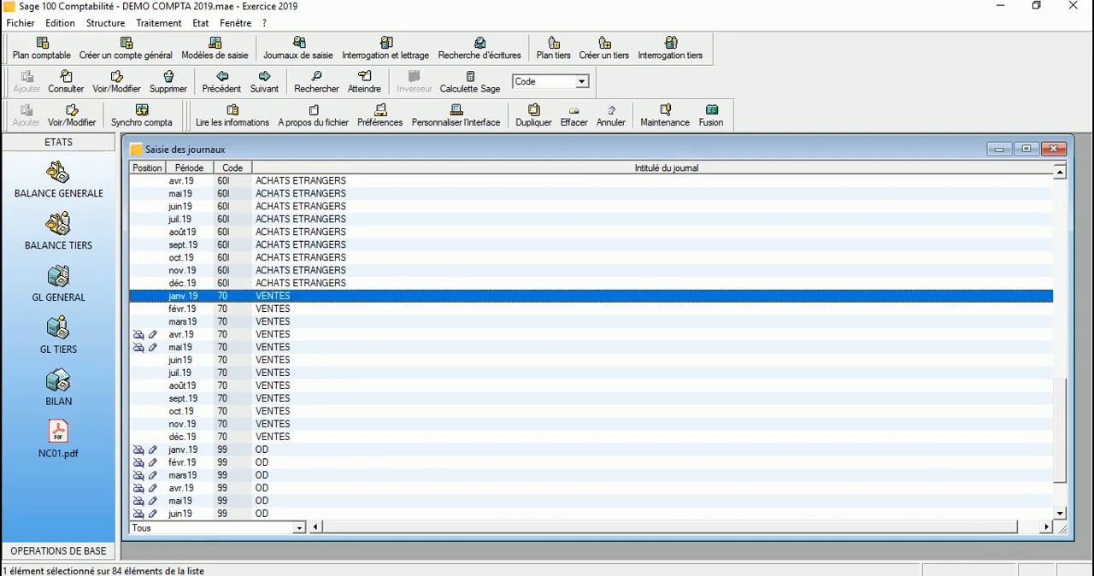
double_click(274, 295)
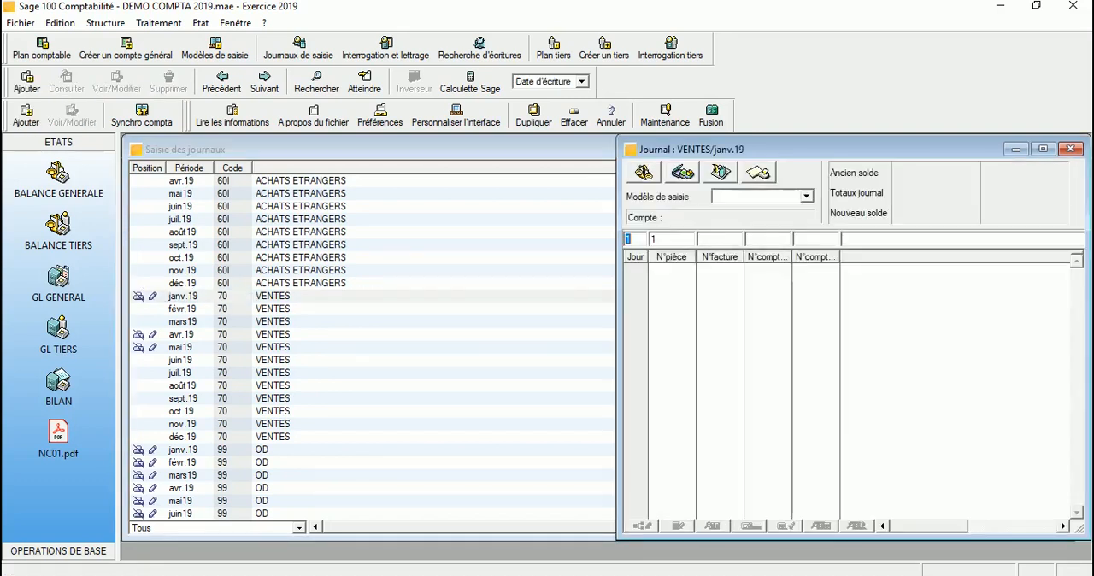
left_click(1037, 150)
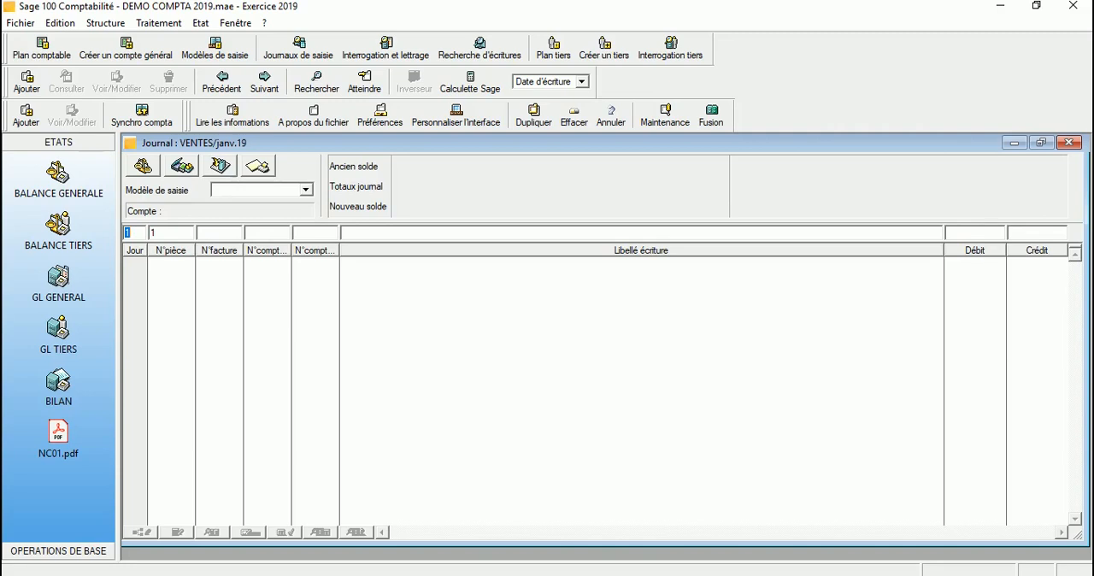
Step: Begin the sales entry with day 22, document number 700101 and invoice number 03
type("22")
key("Tab")
type("700101")
key("Tab")
type("03")
type("7")
type("0")
type("5")
Step: Assign general account 705018, ÉTUDES & PREST. SERVICES 19%, to the entry line
key("Tab")
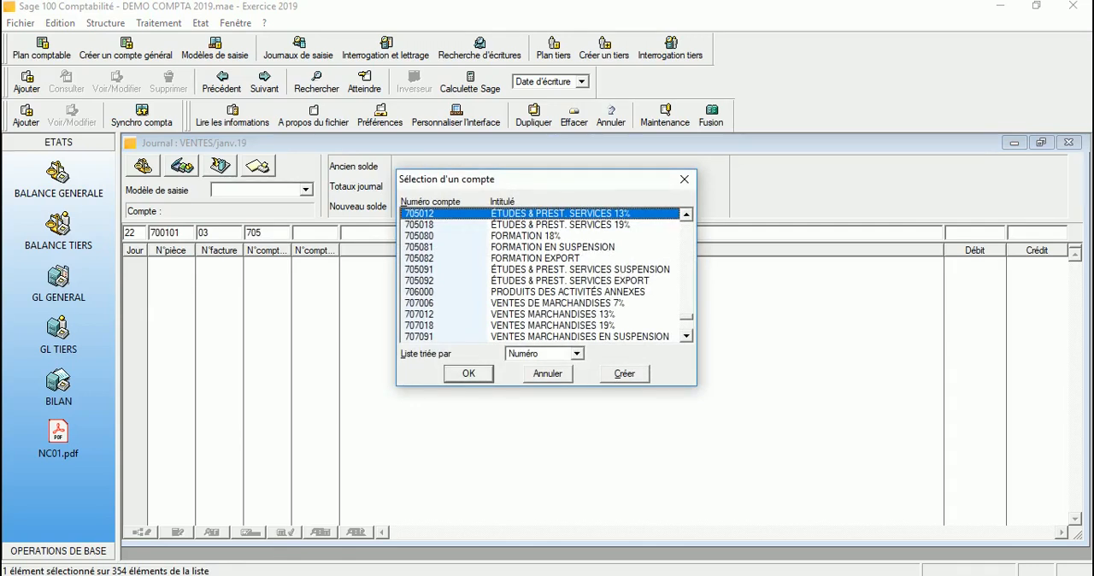
key("Down")
key("Return")
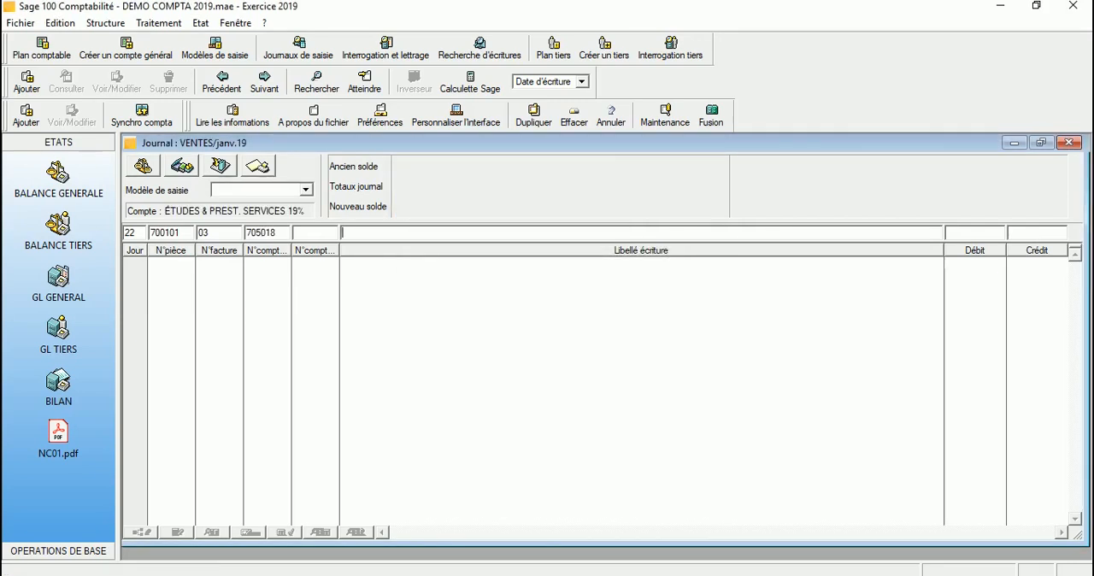
Step: Label the line VENTE ETUDE BEST CONSULTING, credit it with 920 and record it
type("VENTE E")
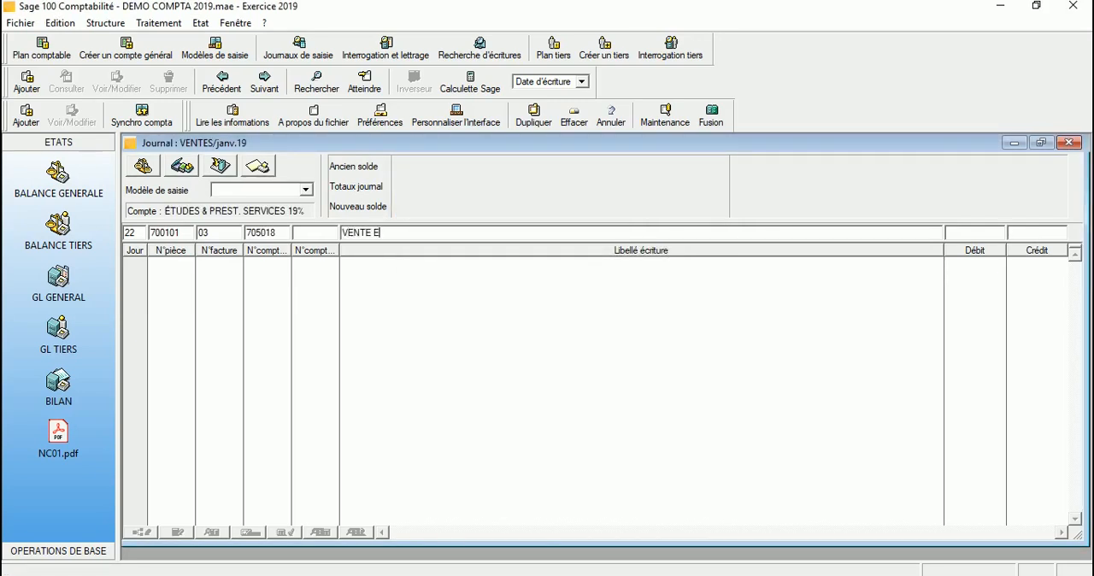
type("TUDE BEST CONSULTING")
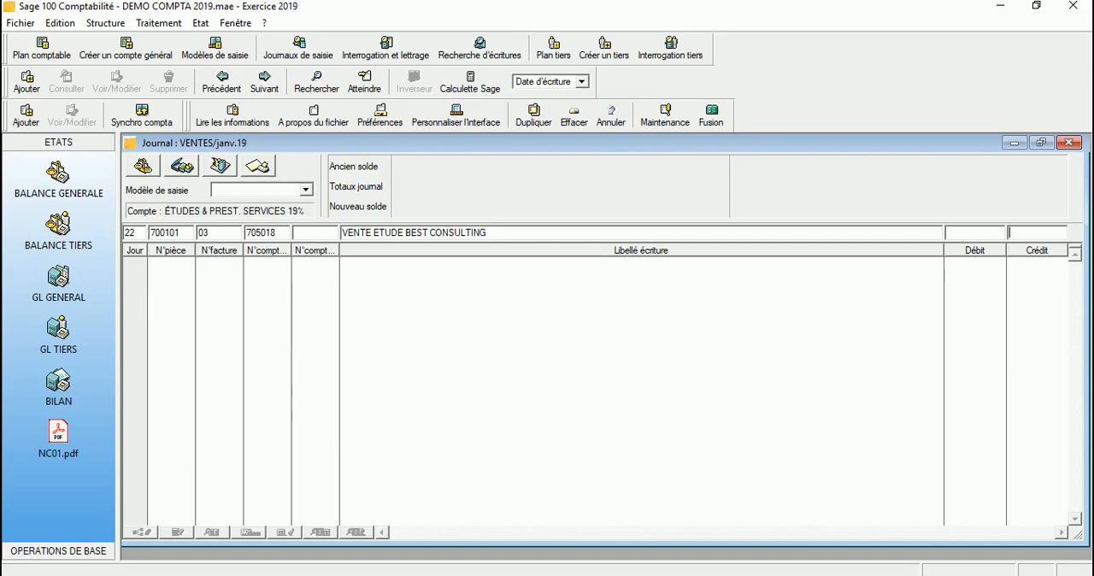
type("920")
key("Return")
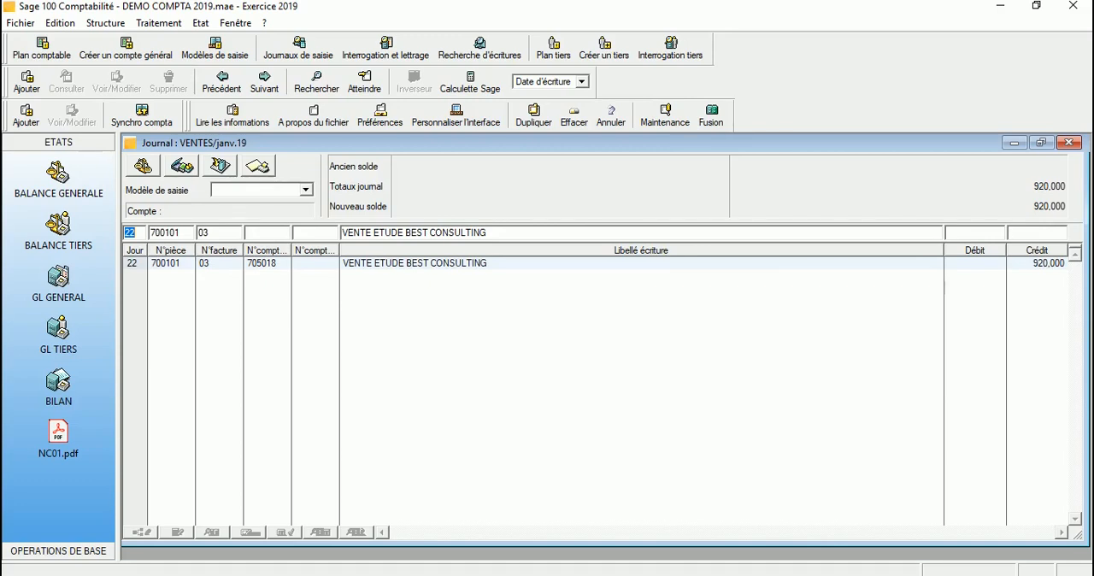
Step: Assign general account 436715, TVA COLLECTÉE 19%, to the second line of document 700101
key("Tab")
key("Tab")
key("Tab")
type("4")
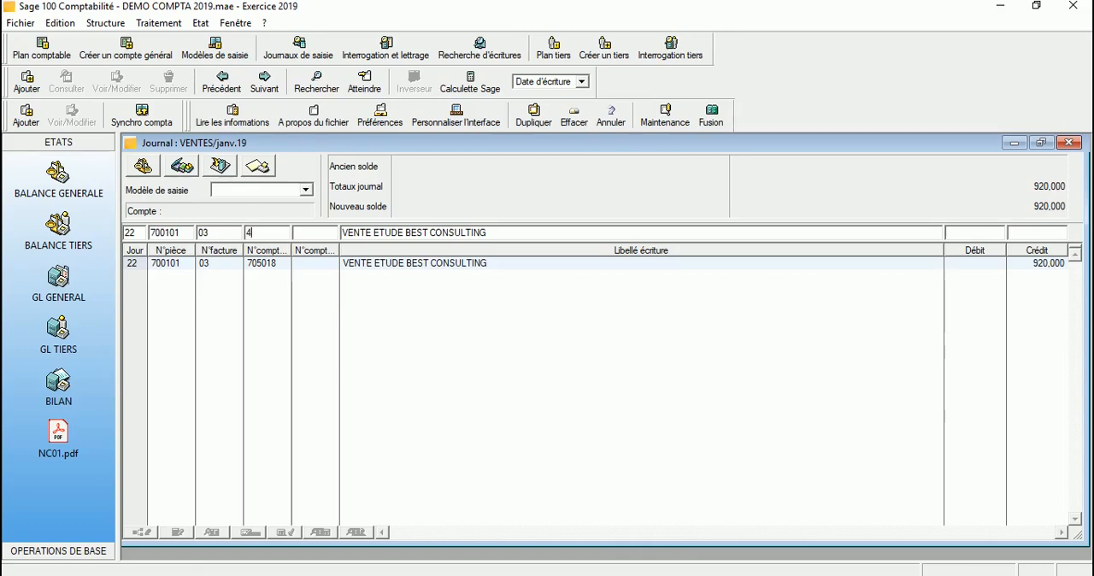
type("367")
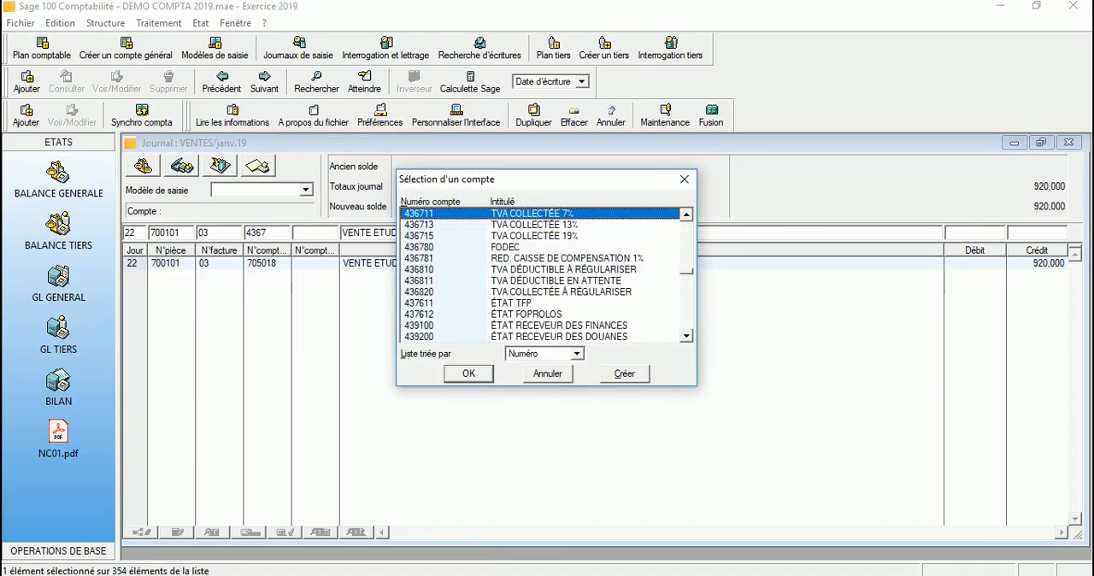
left_click(534, 236)
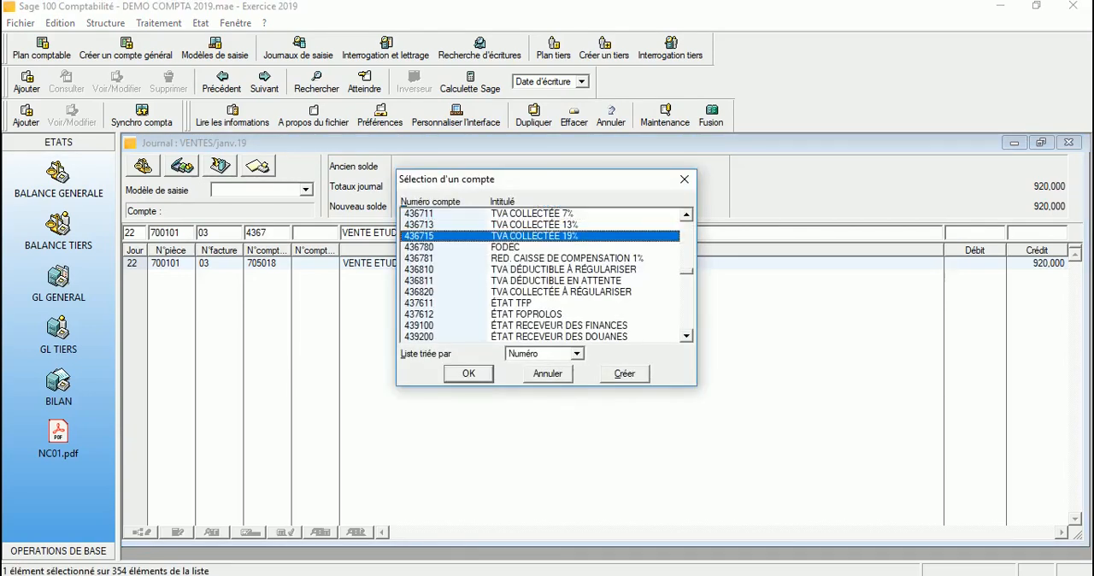
key("Return")
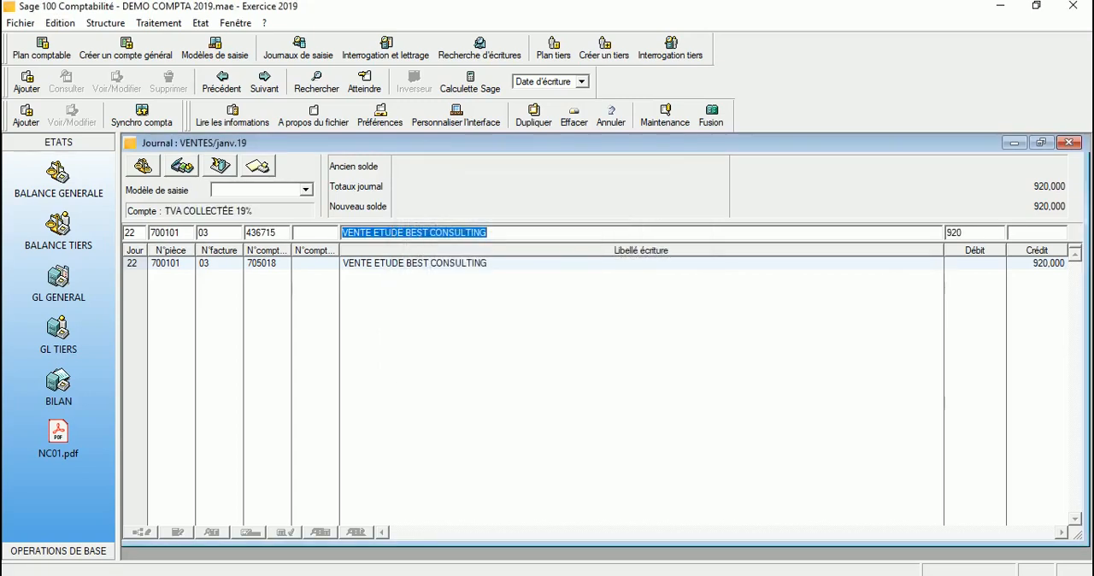
Step: Clear the proposed debit on the VAT line, credit it with 174,800 and record it
key("Tab")
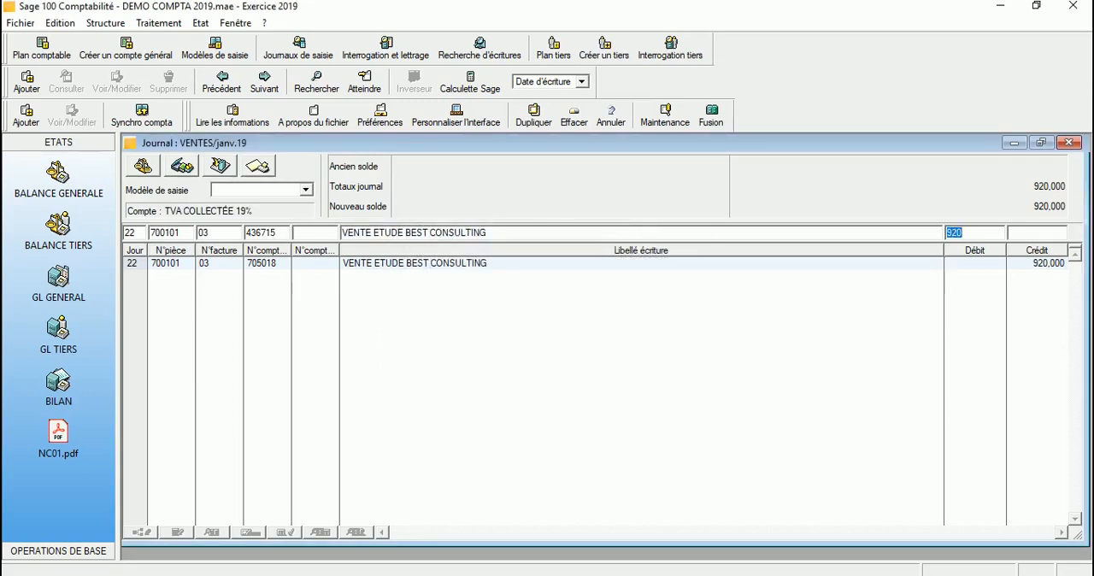
key("Delete")
key("Tab")
type("174,800")
key("Return")
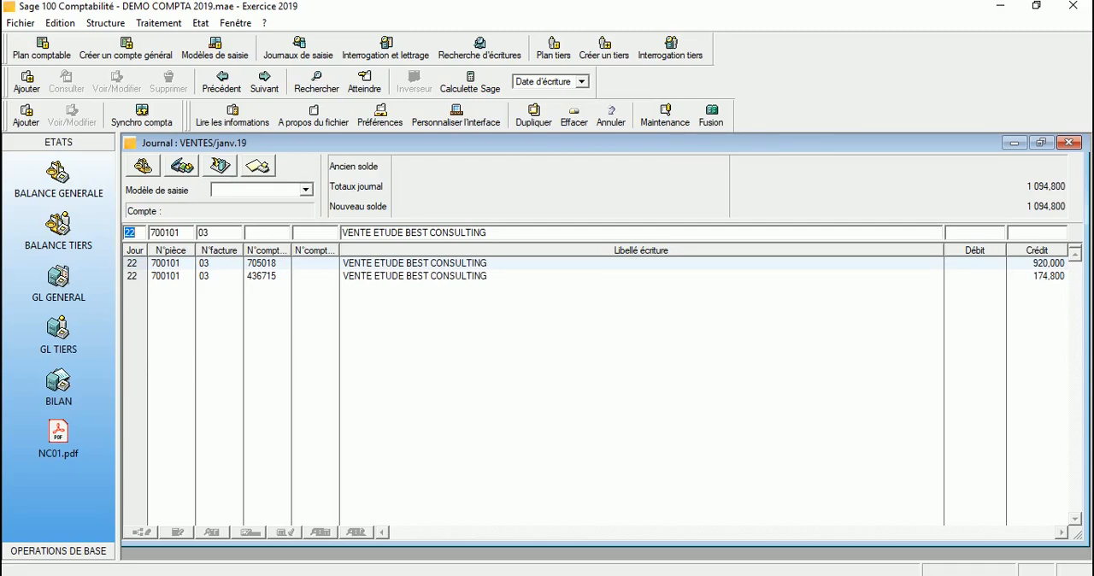
Step: Assign general account 436582, ÉTAT DROIT DE TIMBRE, to the third line, keeping the same label
key("Tab")
key("Tab")
key("Tab")
type("436")
key("Tab")
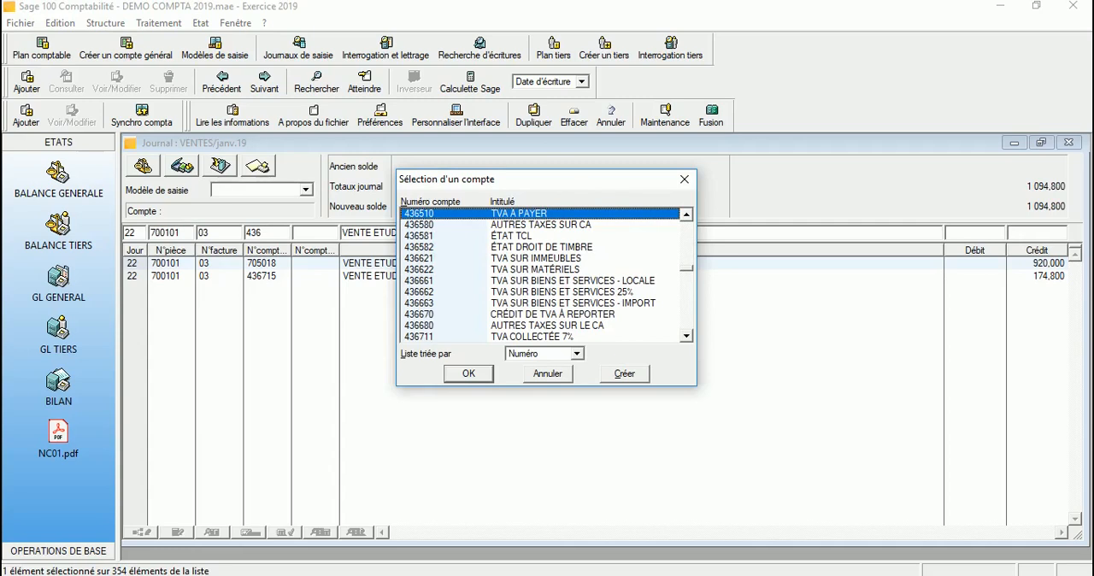
double_click(541, 247)
key("Tab")
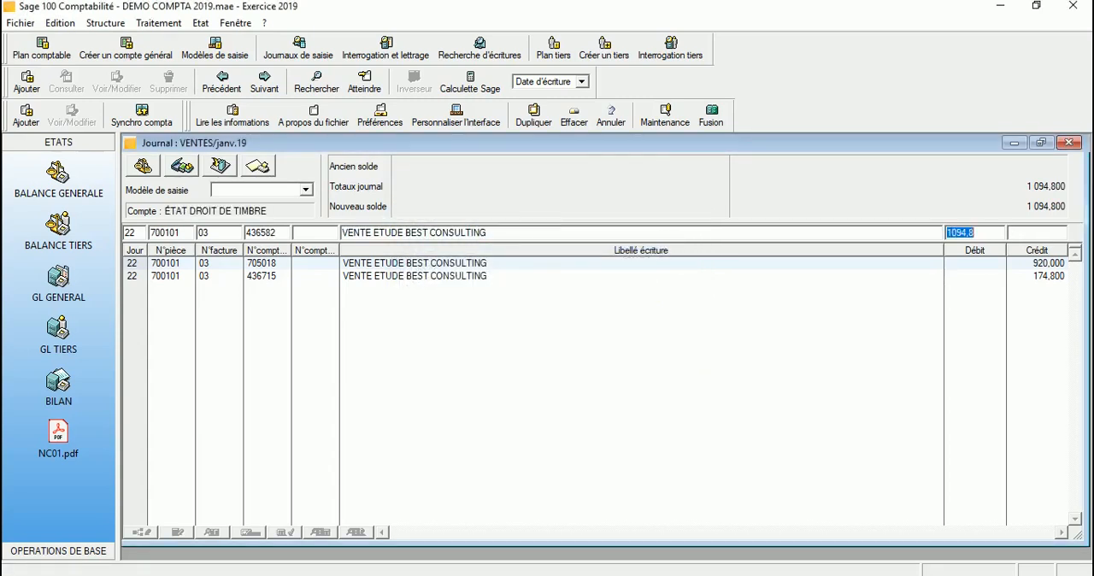
Step: Clear the proposed debit on the stamp duty line, credit it with 0,600 and record it
key("Delete")
key("Tab")
type("0")
type(".6")
key("Return")
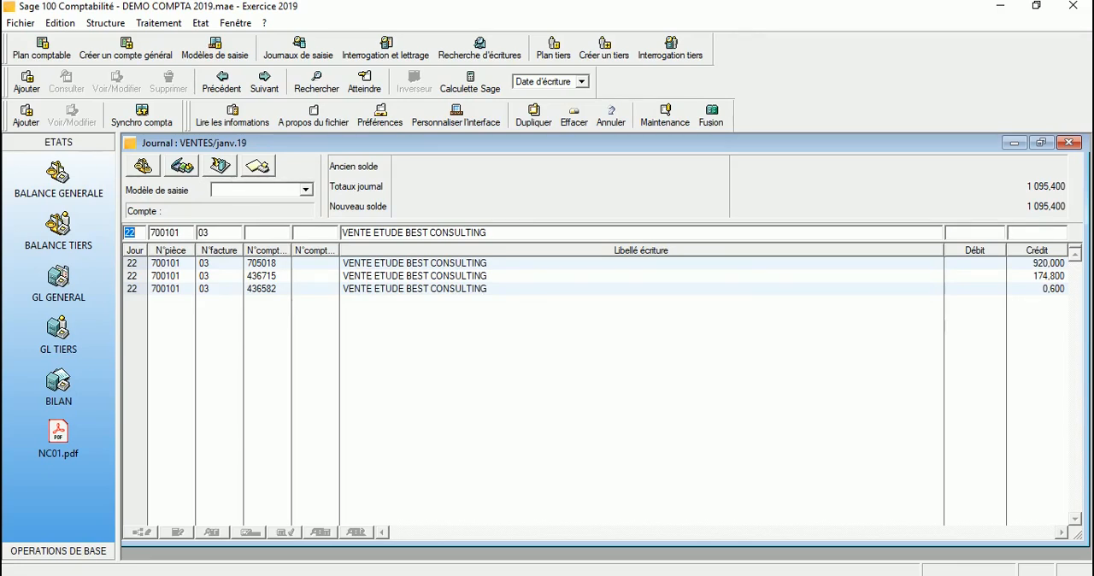
Step: Record the customer line on account 411100 with third party CLTS DIVERS, accepting the proposed balancing debit of 1095,4
key("Tab")
key("Tab")
key("Tab")
type("411")
key("Tab")
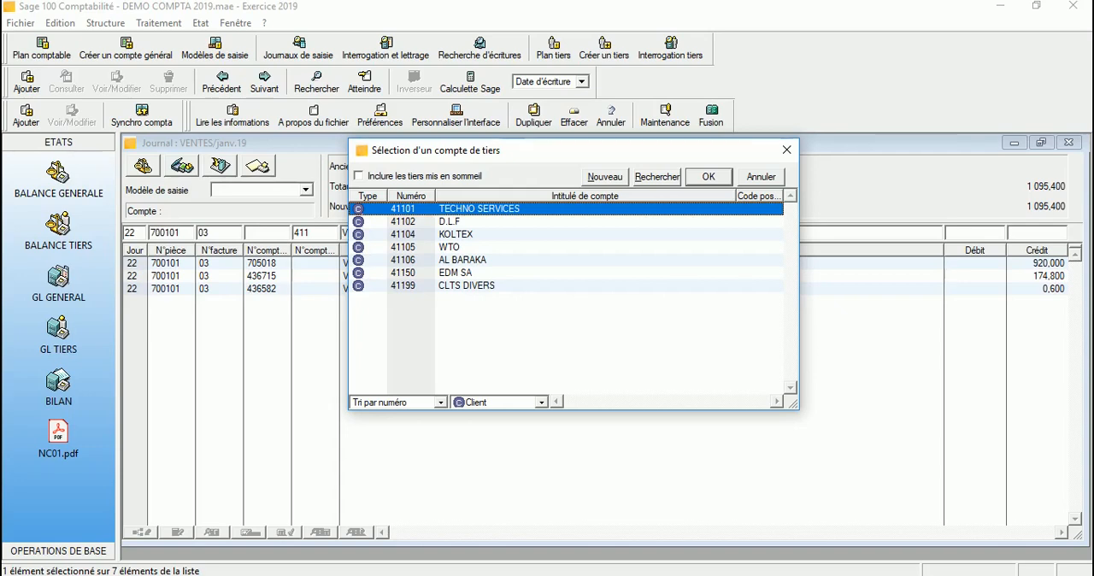
double_click(466, 286)
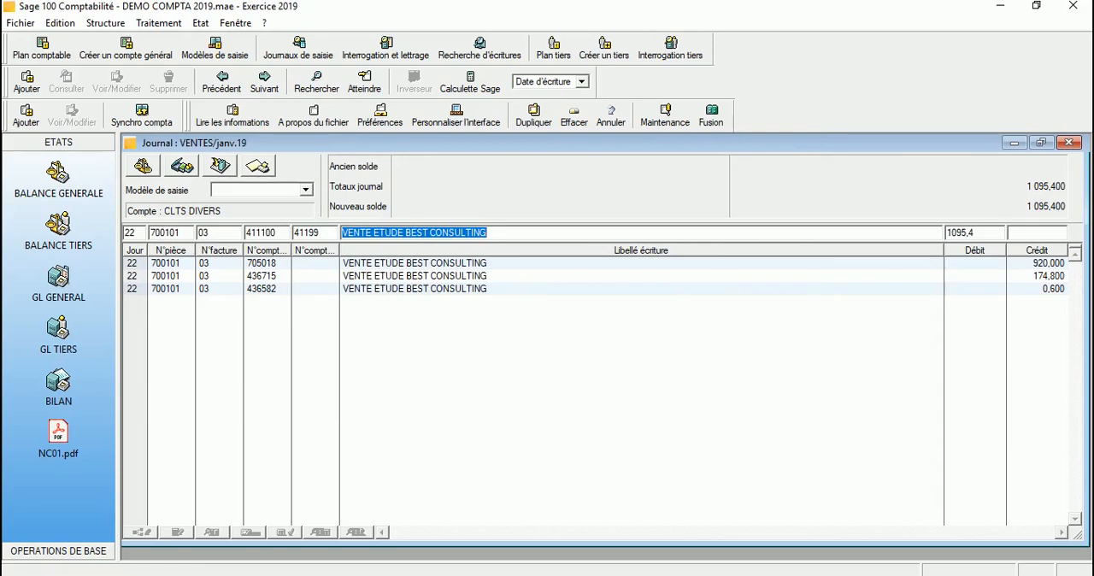
key("Tab")
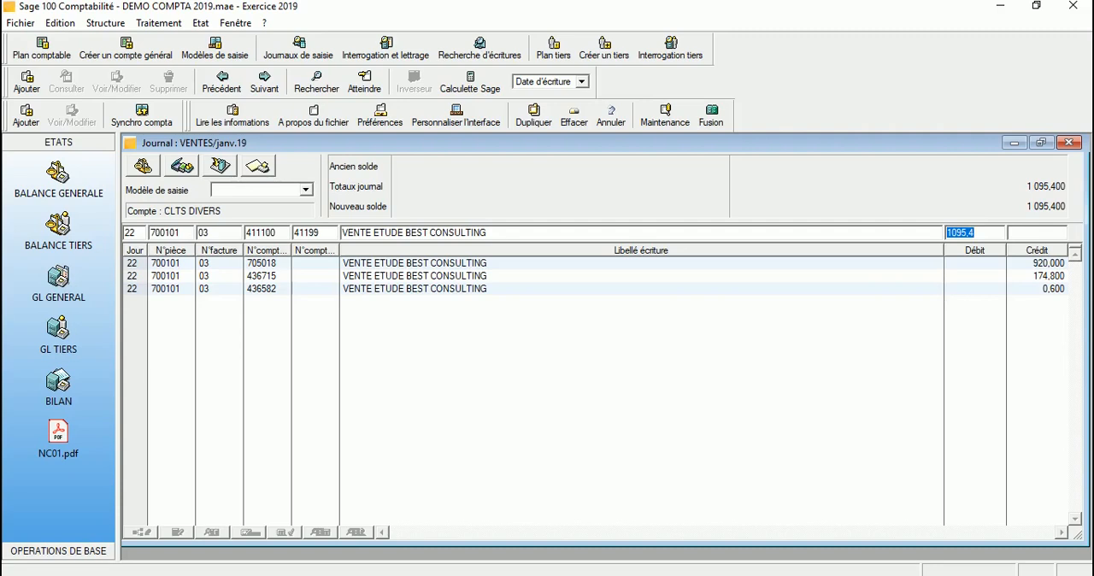
key("Return")
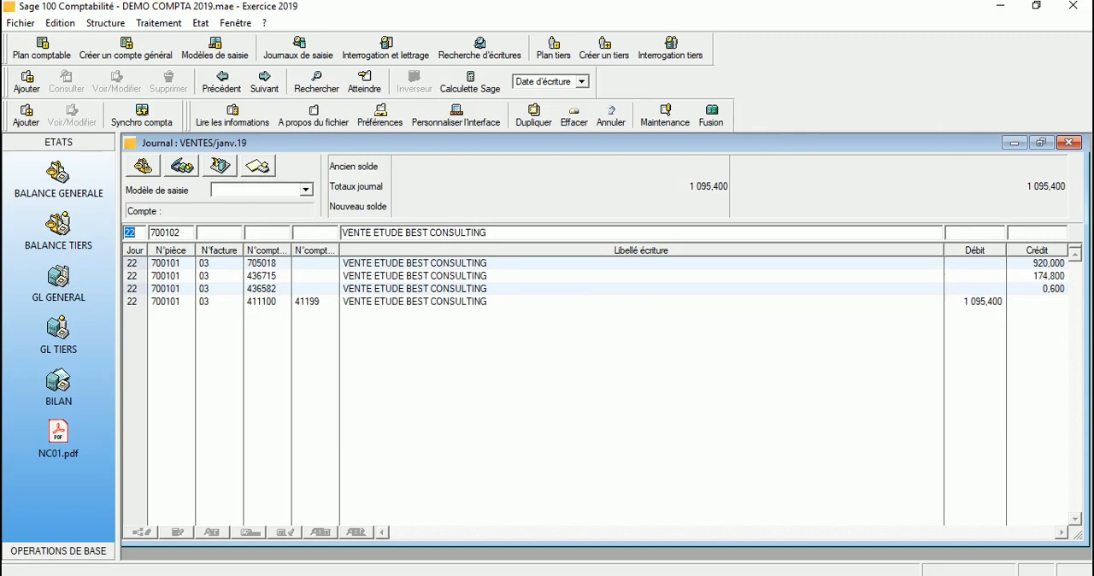
Step: Close the sales journal and open the January 2019 BANQUE journal (code 50) in a maximized window
key("Escape")
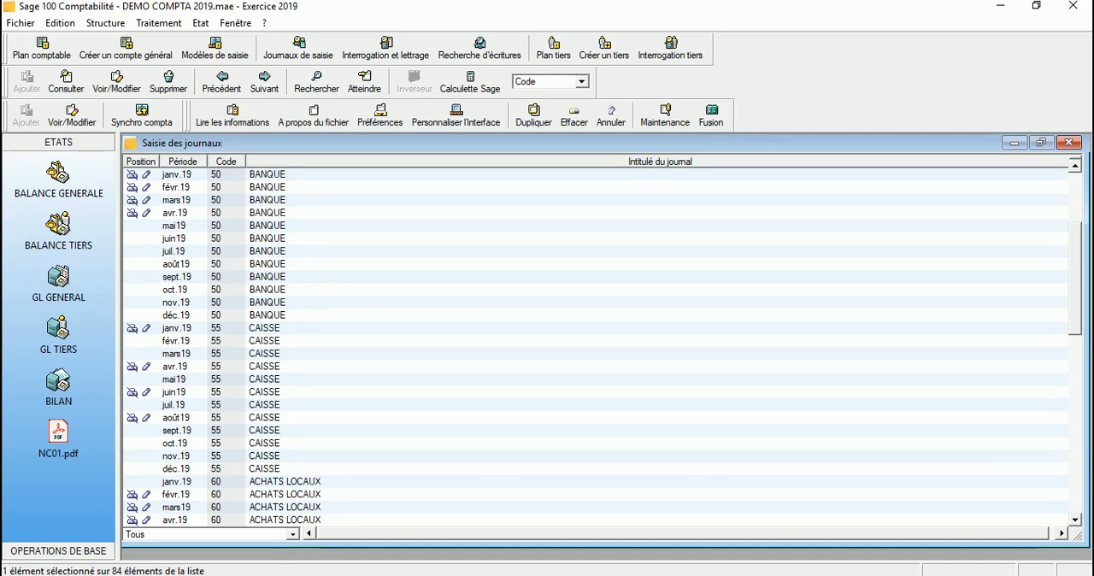
scroll(595, 342, "up", 1)
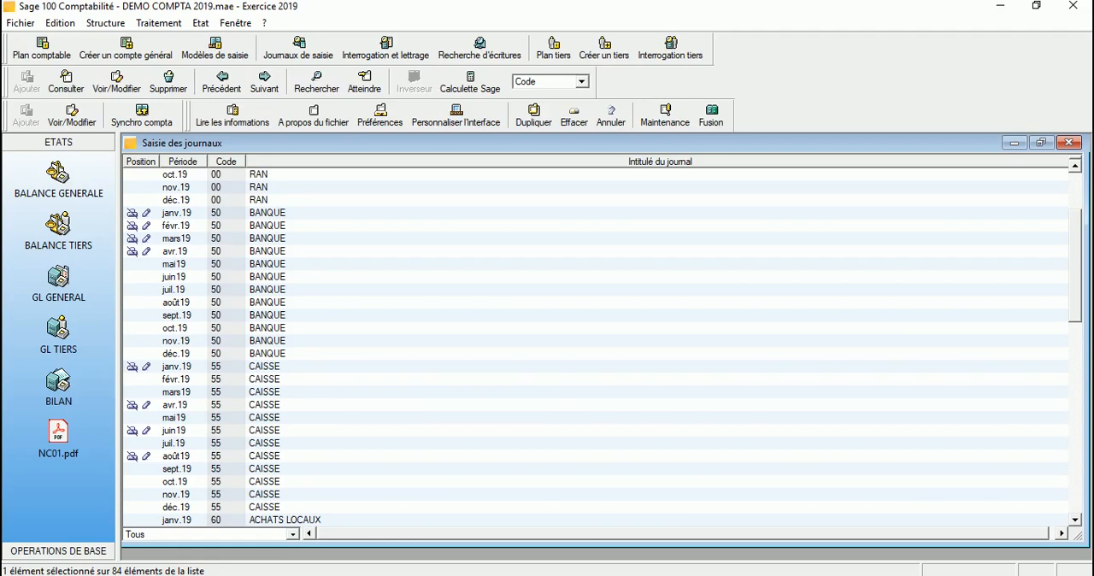
left_click(268, 213)
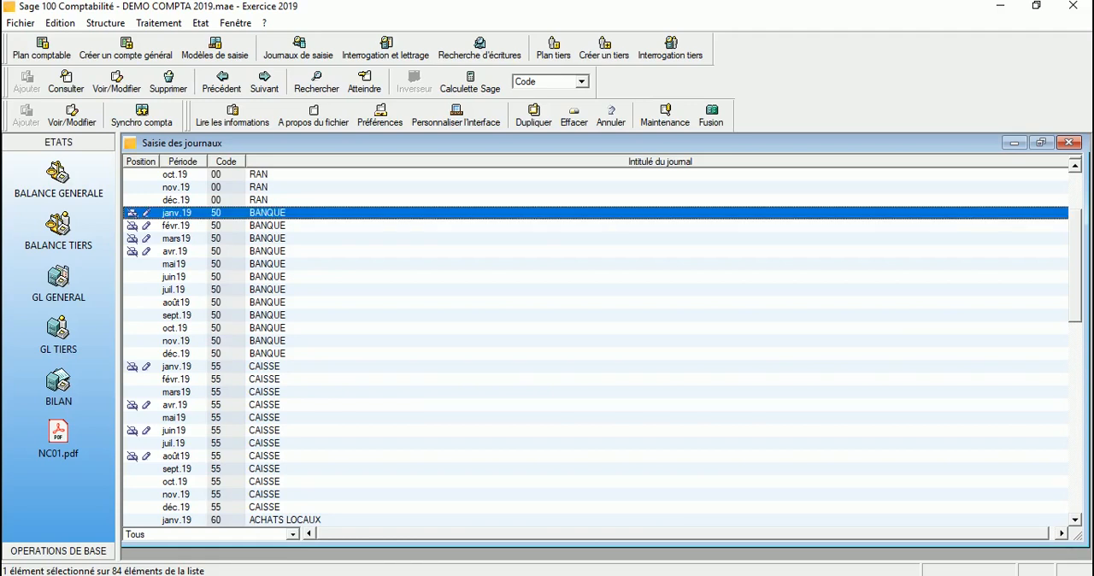
key("Return")
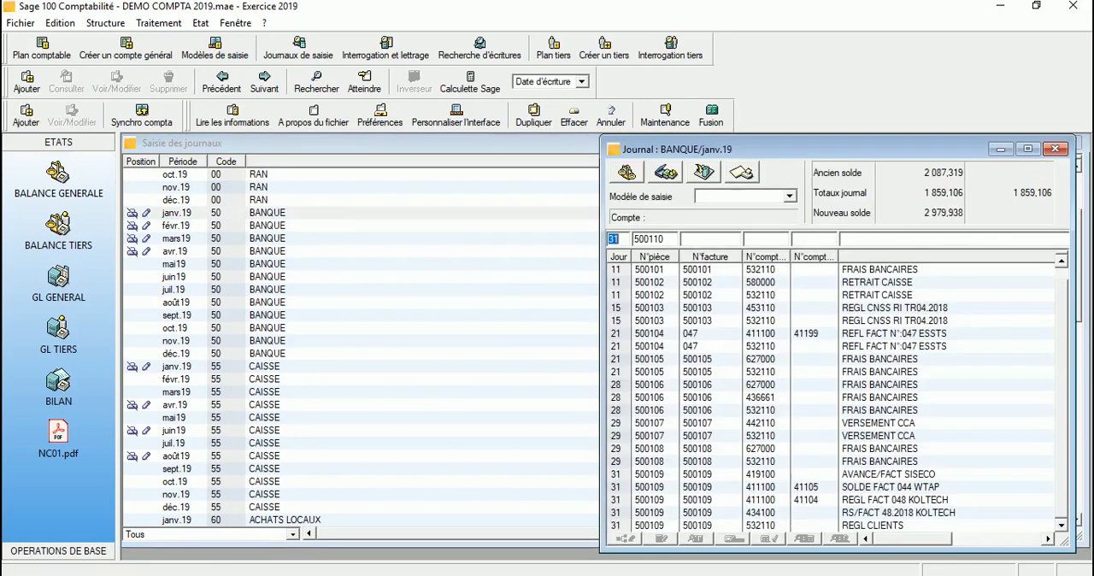
left_click(1029, 149)
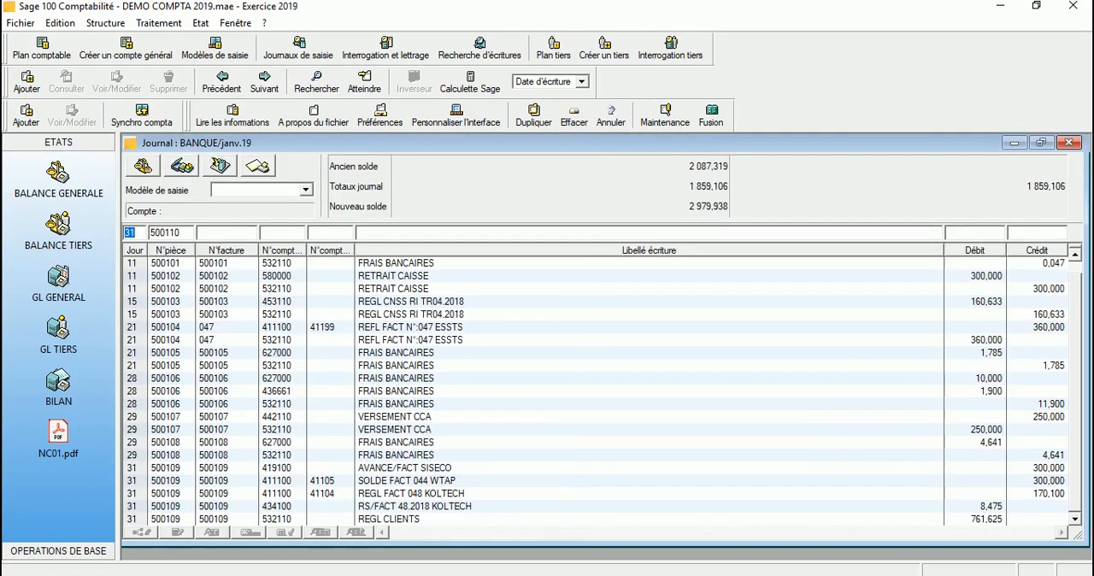
Step: Begin a bank entry with day 22, document number 120000, invoice number 03 and account 705018, ÉTUDES & PREST. SERVICES 19%
type("22")
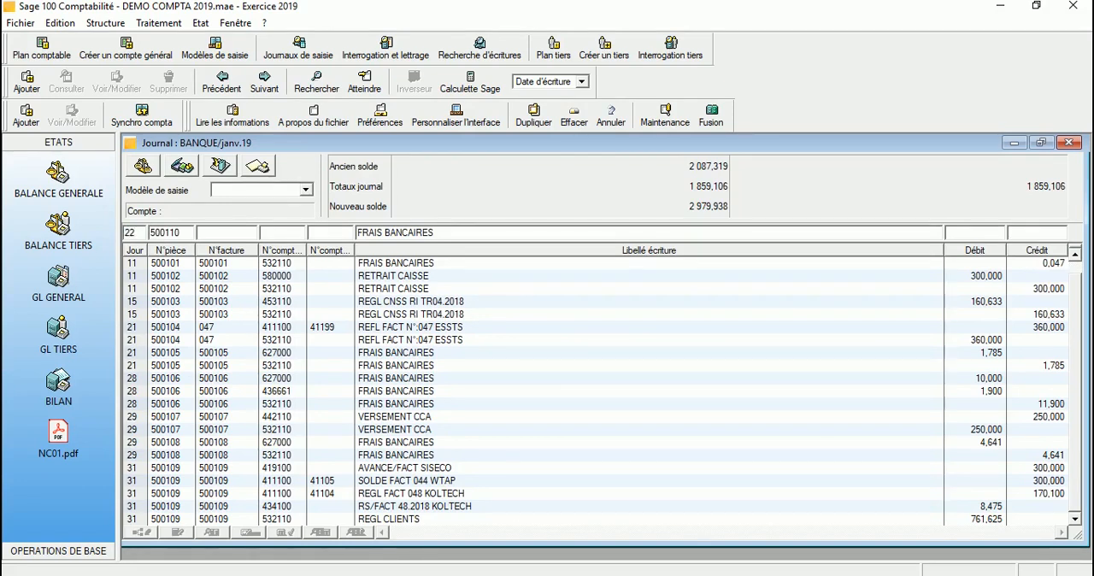
key("Tab")
type("120000")
type("03")
type("705")
key("Tab")
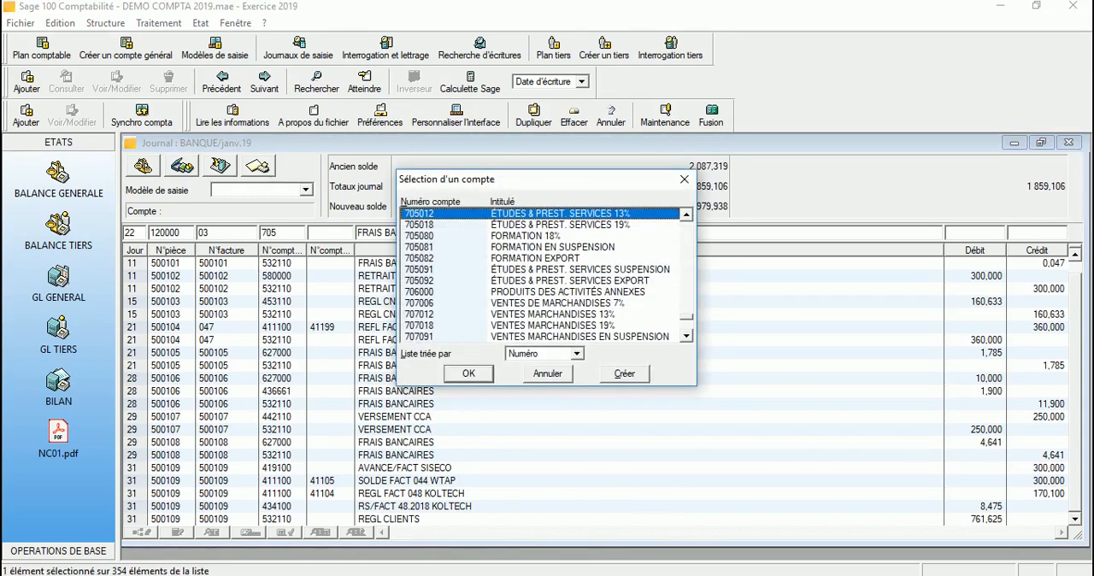
key("Down")
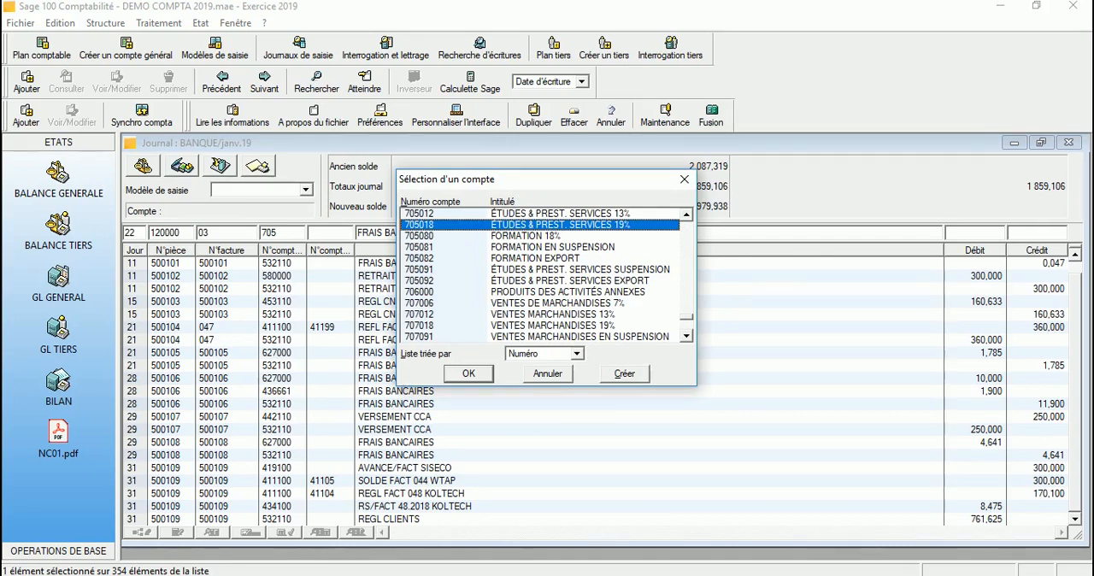
key("Return")
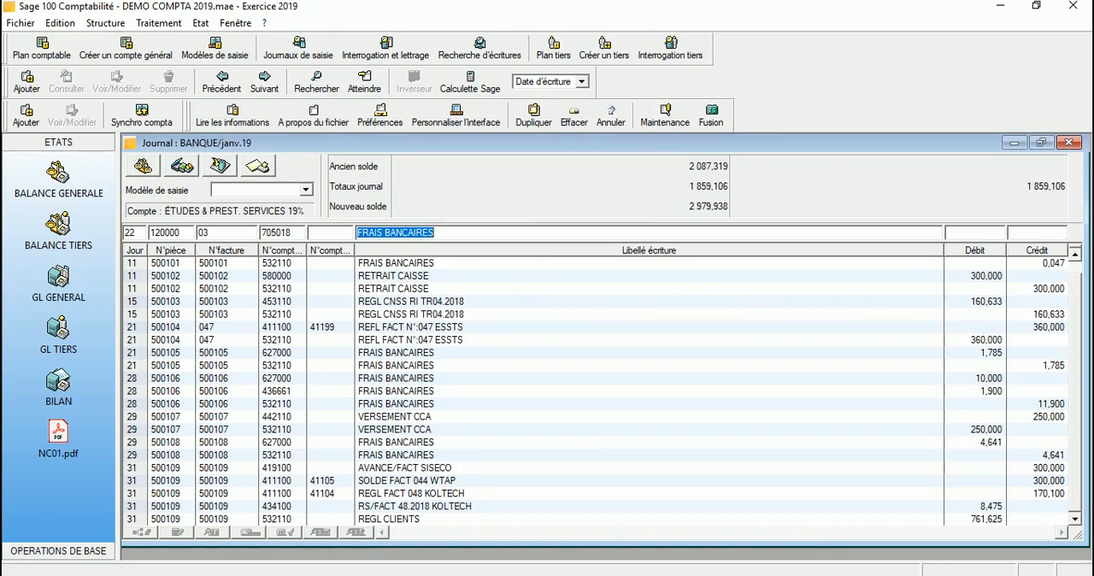
Step: Label the 705018 line VENTE ETUDE BEST CONSULTING, credit it with 920 and record it
key("BackSpace")
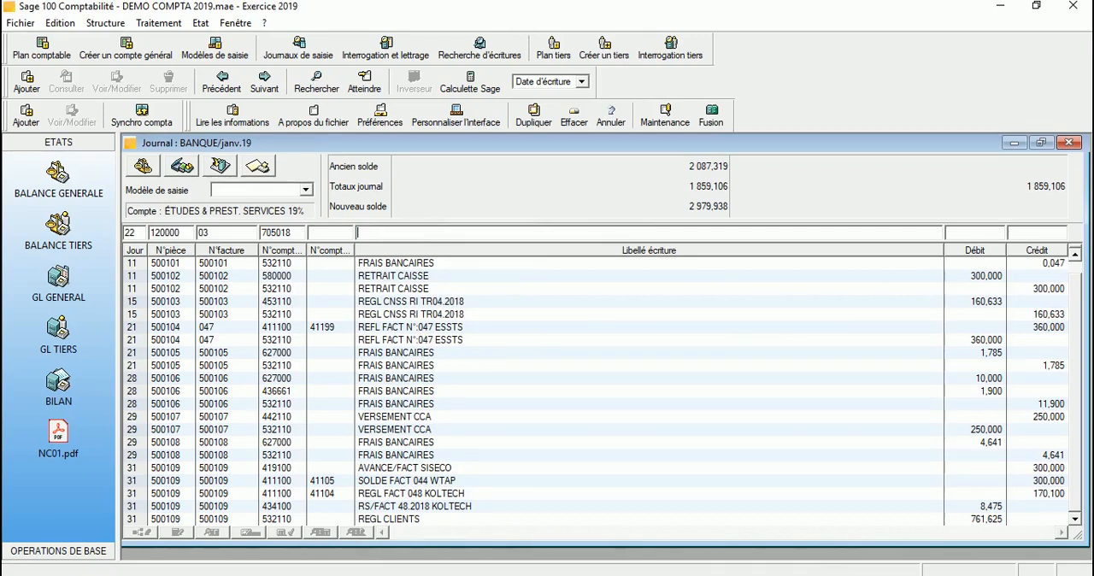
type("VENTE ETUDE BEST C")
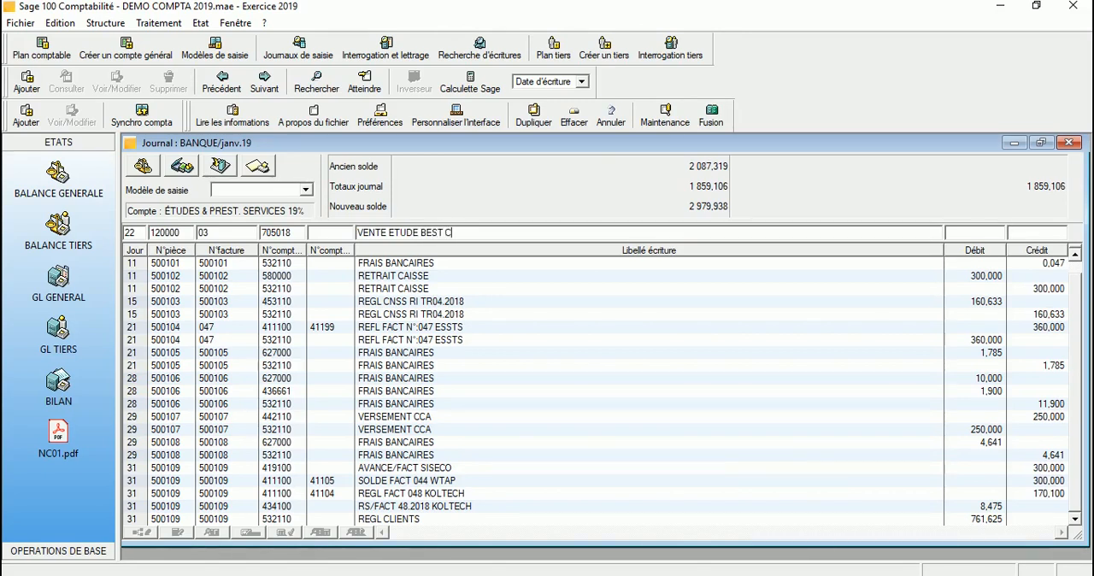
type("ONSUL")
type("TING")
type("920")
key("Return")
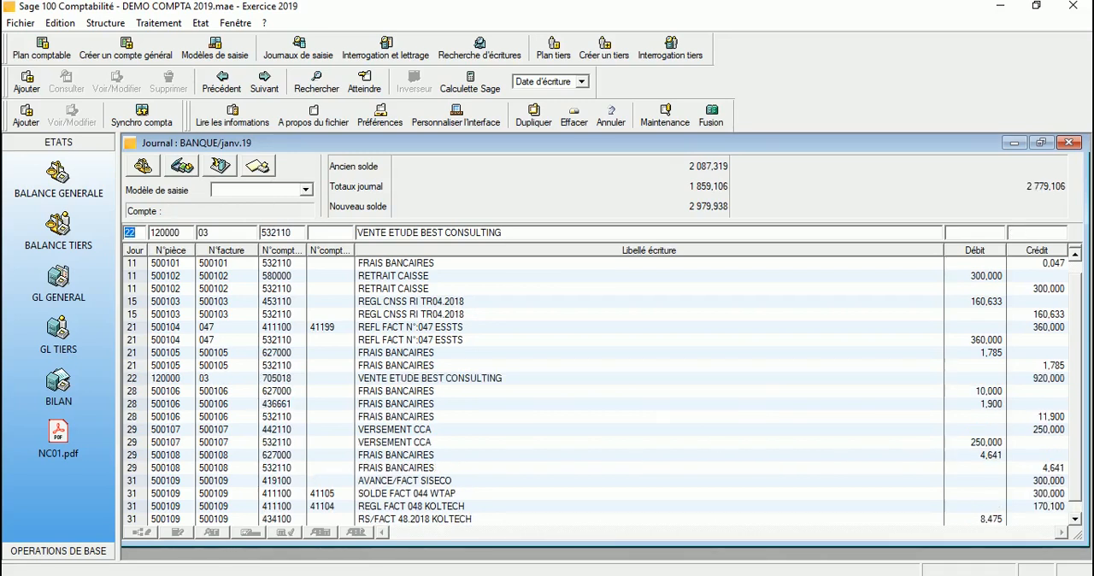
Step: Set the next line's general account to 436715, TVA COLLECTÉE 19%, keeping the same day, document and invoice numbers
key("Tab")
key("Tab")
key("Tab")
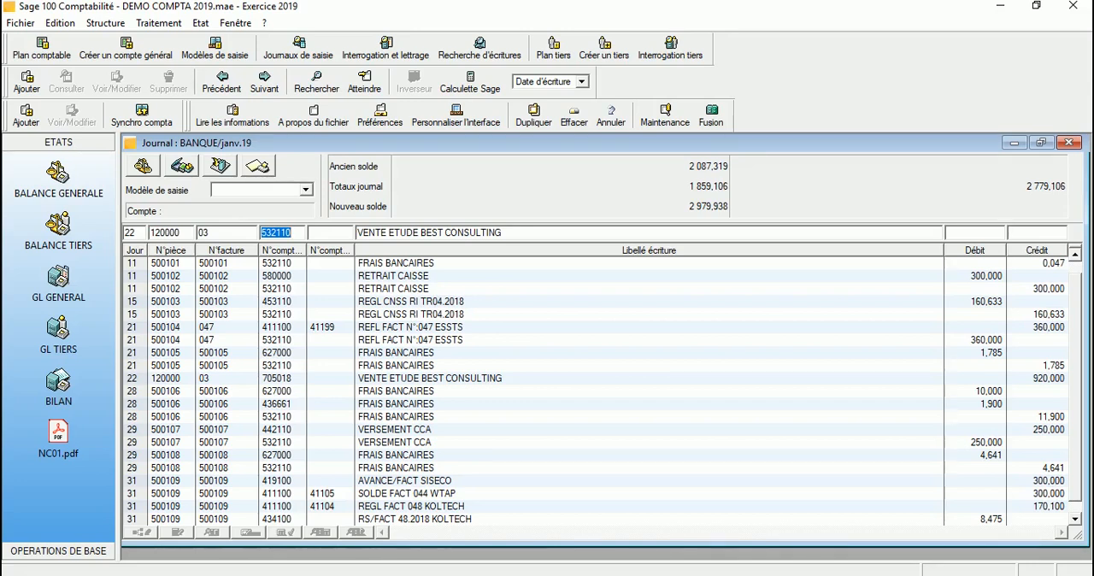
key("Delete")
type("4367")
key("Tab")
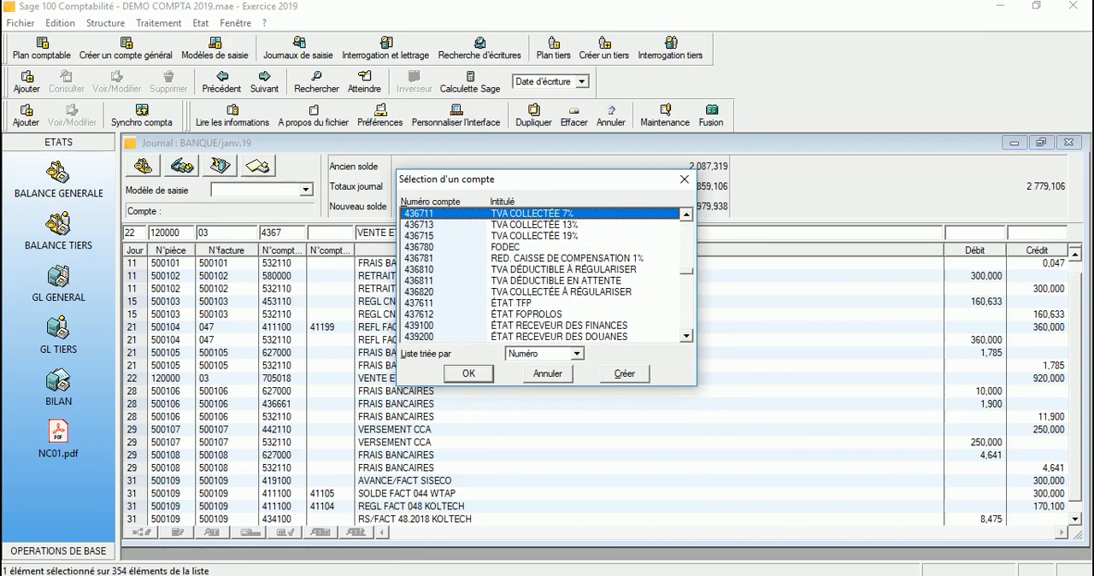
left_click(535, 236)
key("Return")
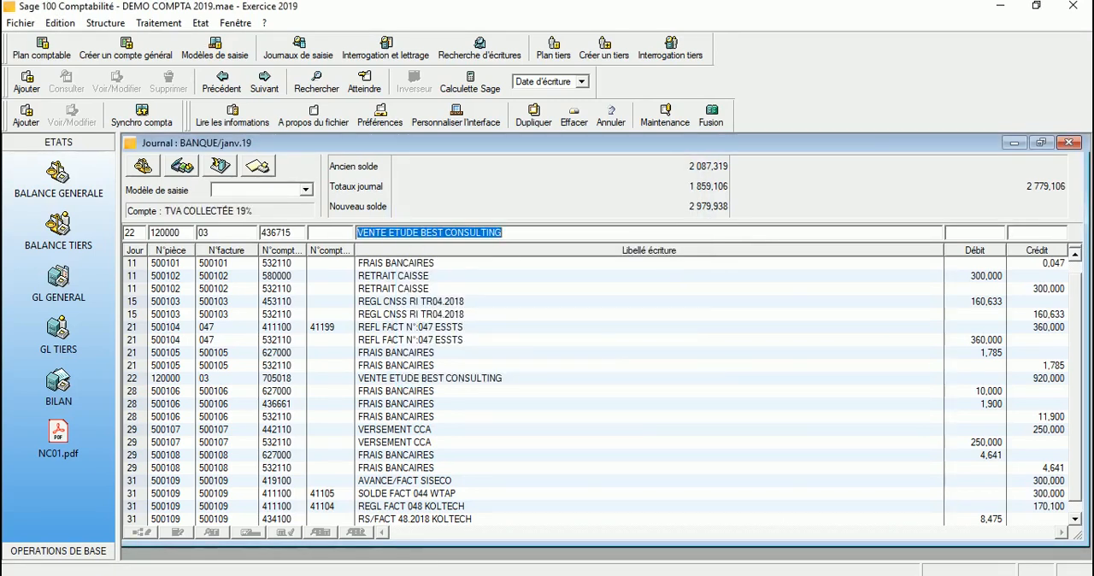
Step: Credit the collected VAT line with 174,800 under the existing label and record it
key("Tab")
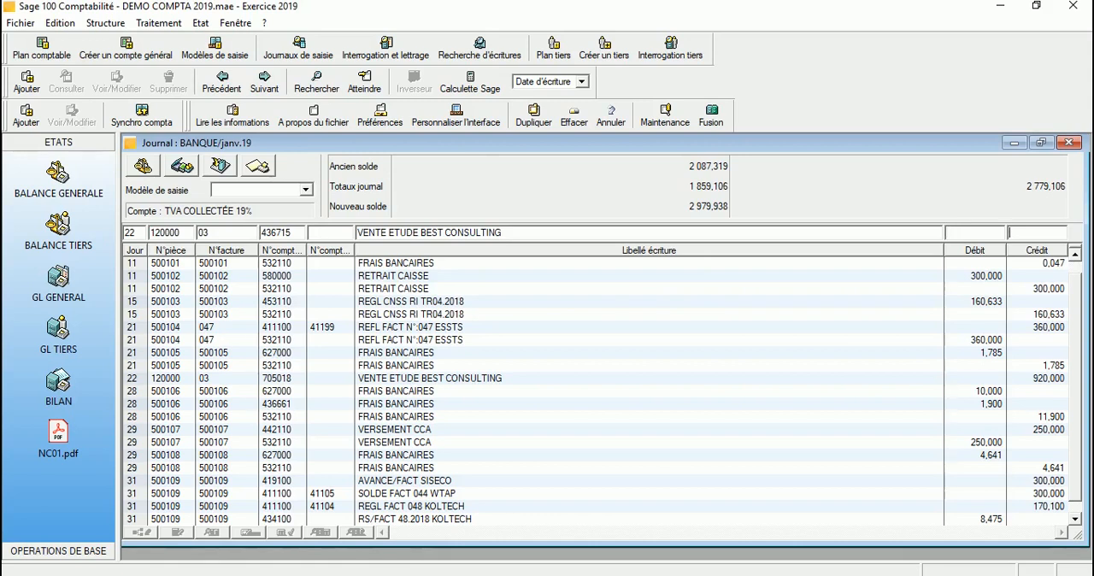
key("Tab")
type("174,800")
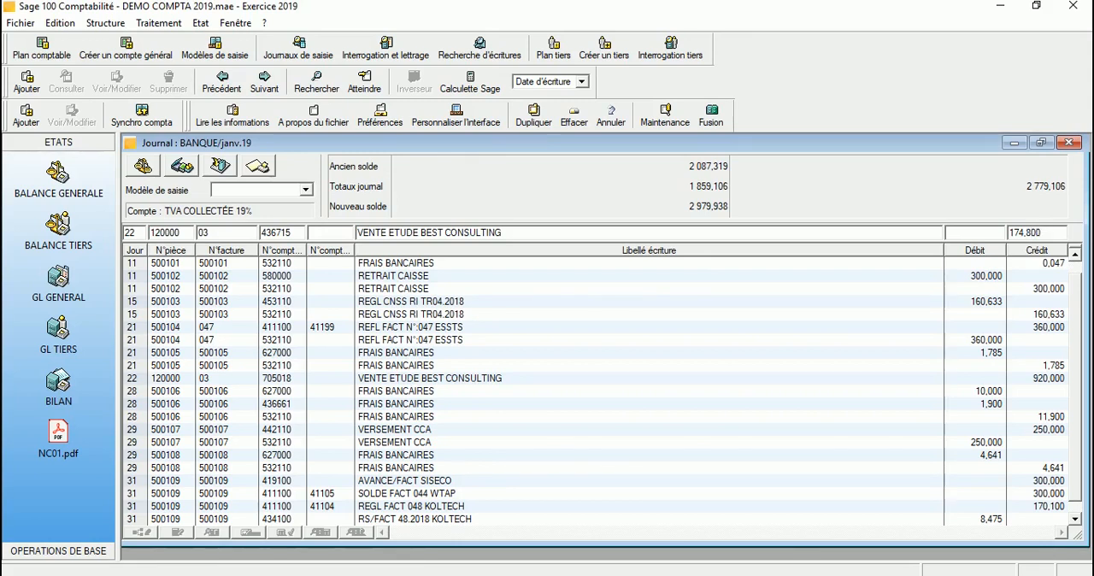
key("Return")
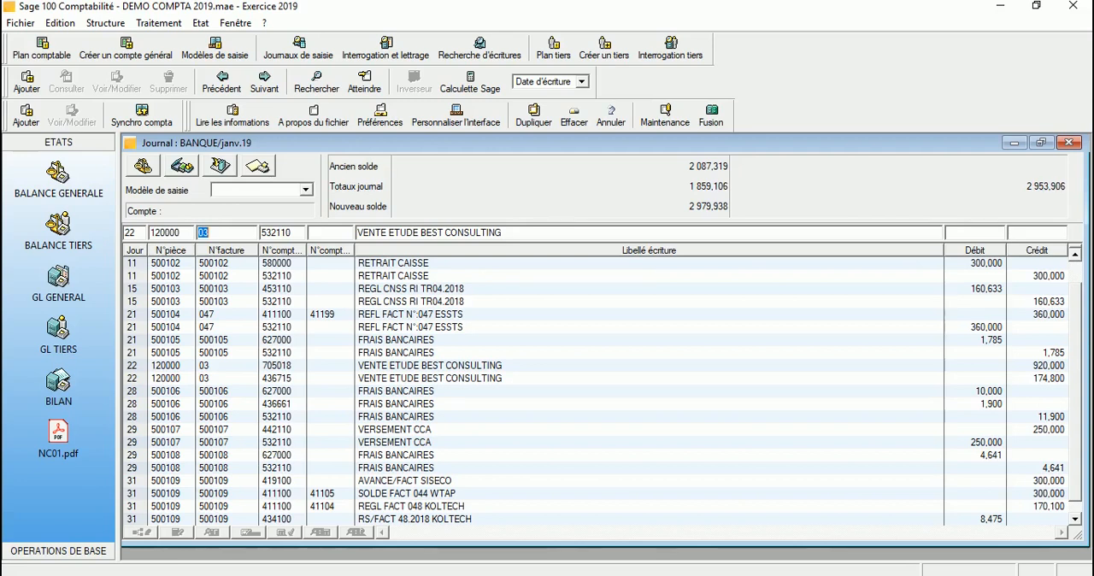
Step: Record the bank line on account 532110, AMEN BANK, accepting the proposed balancing debit of 1094,8
key("Tab")
key("Tab")
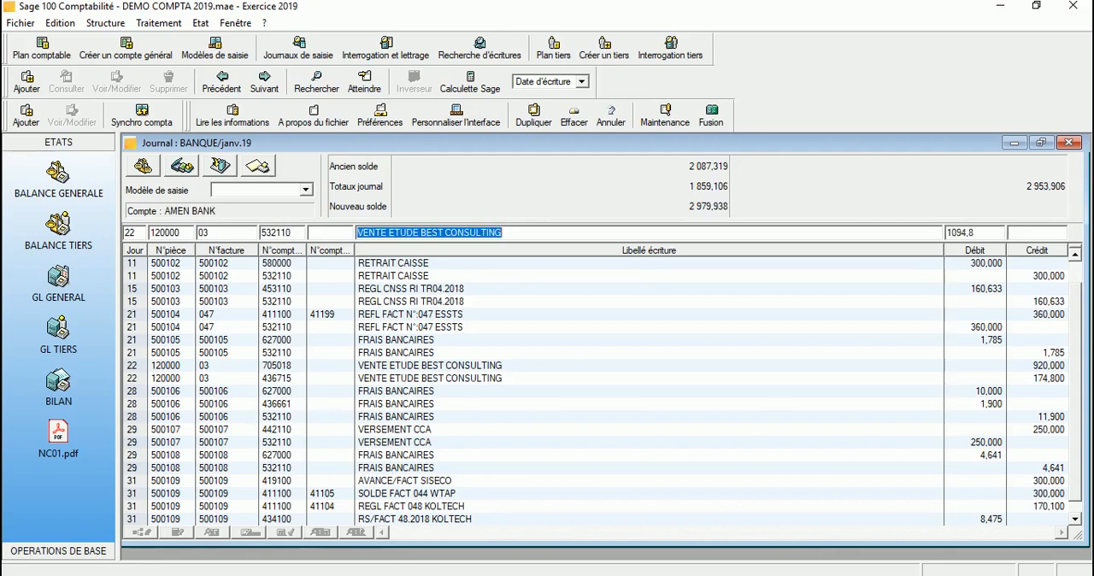
key("Tab")
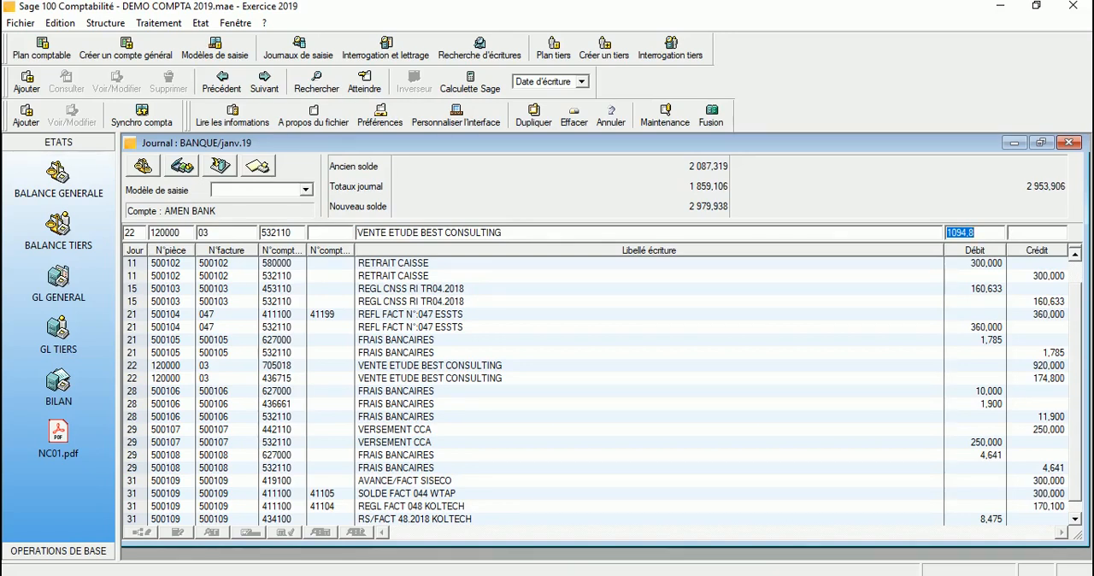
key("Return")
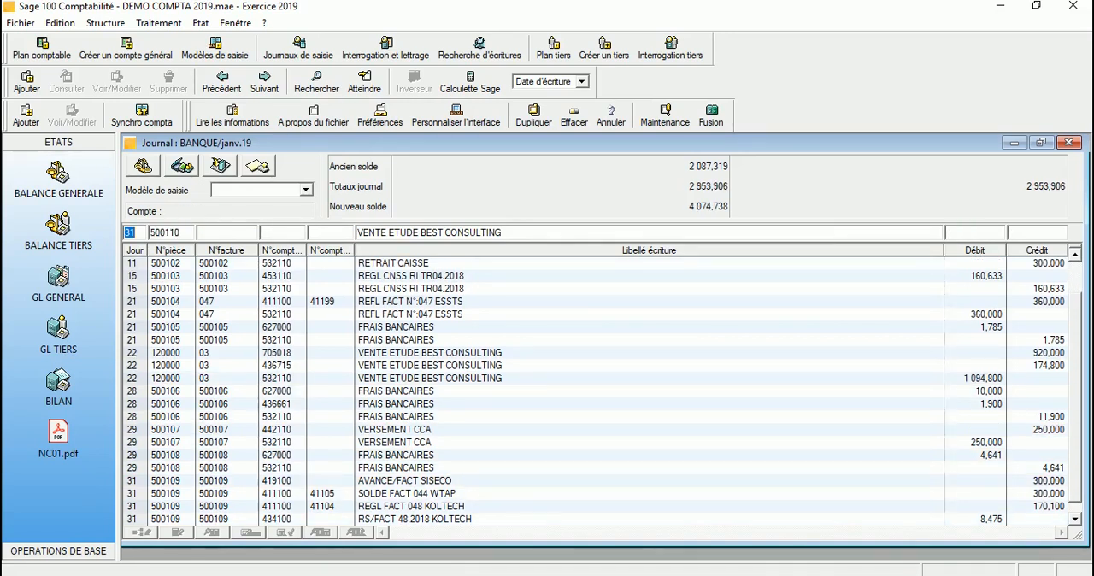
Step: Select the three VENTE ETUDE BEST CONSULTING lines of document 120000 together to review the entry
left_click(430, 353)
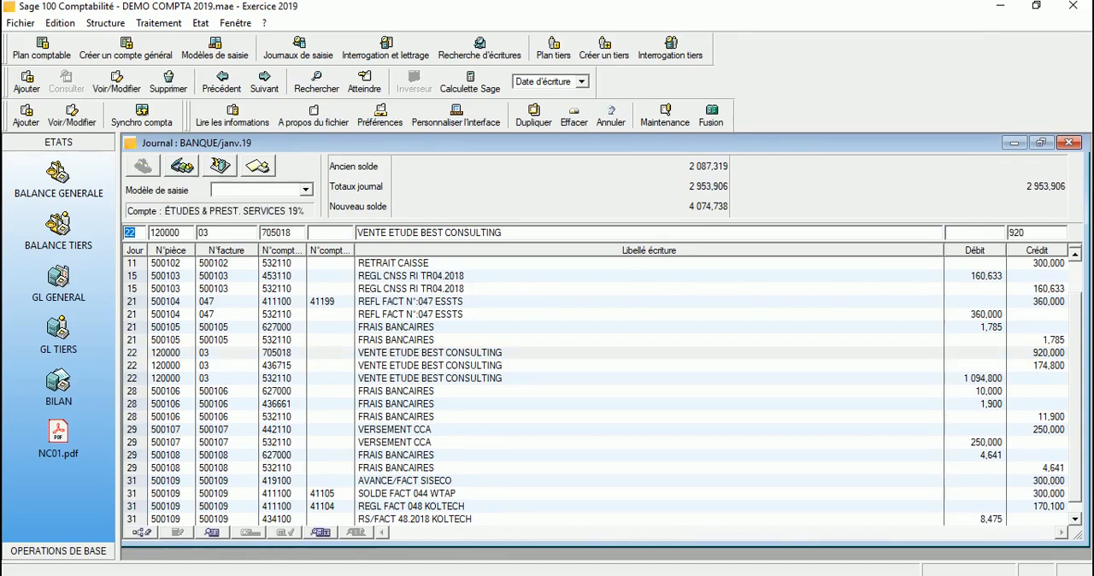
left_click(430, 366, "ctrl")
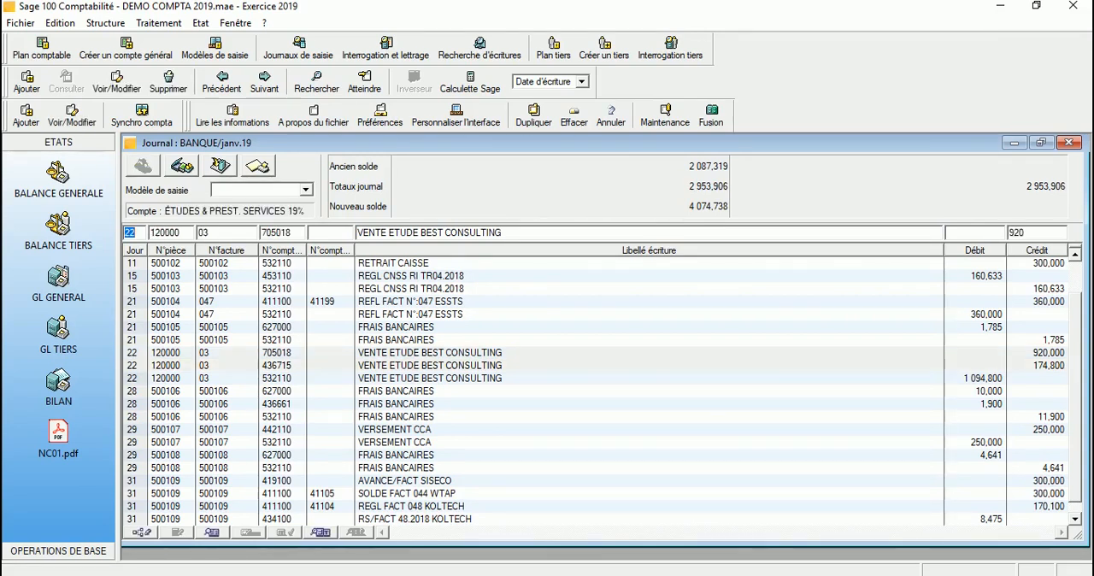
left_click(430, 379, "ctrl")
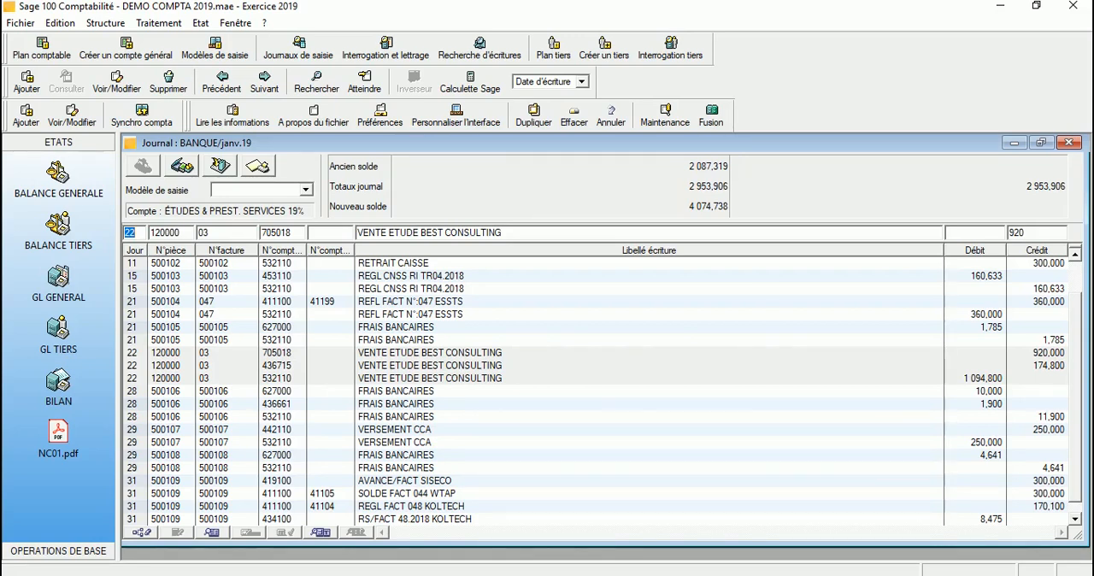
Step: Reopen the 705018 line of document 120000 and open its credit amount for editing
left_click(429, 353)
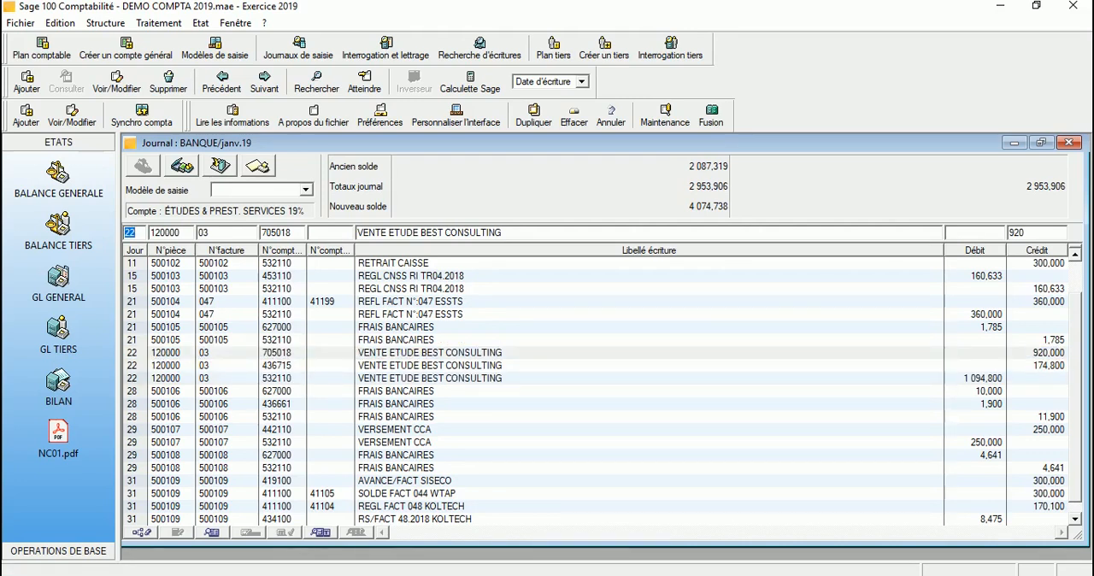
key("Tab")
key("Tab")
key("Tab")
key("Tab")
key("Tab")
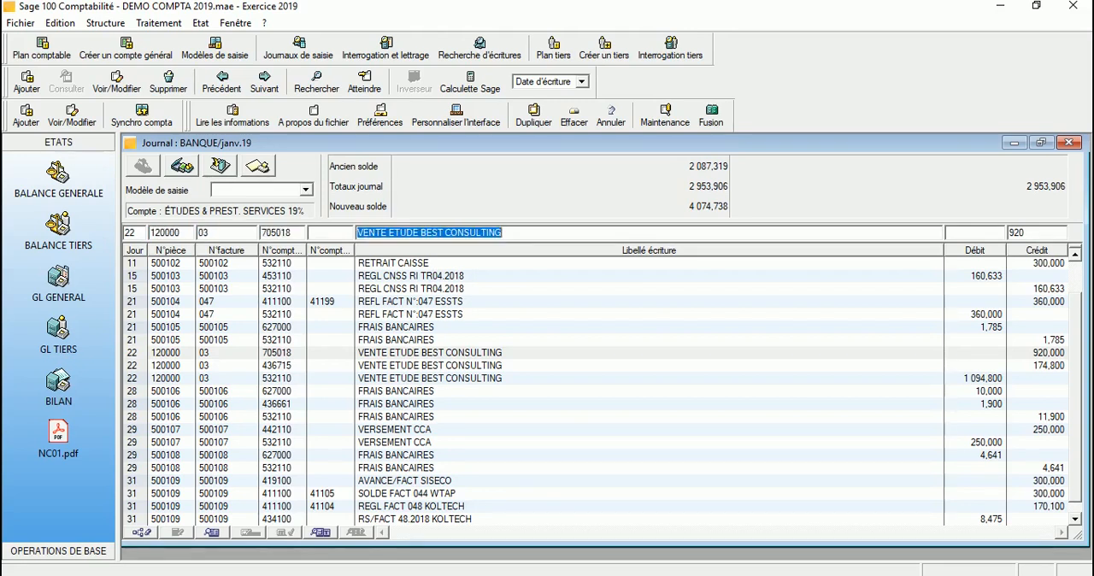
key("Tab")
key("Tab")
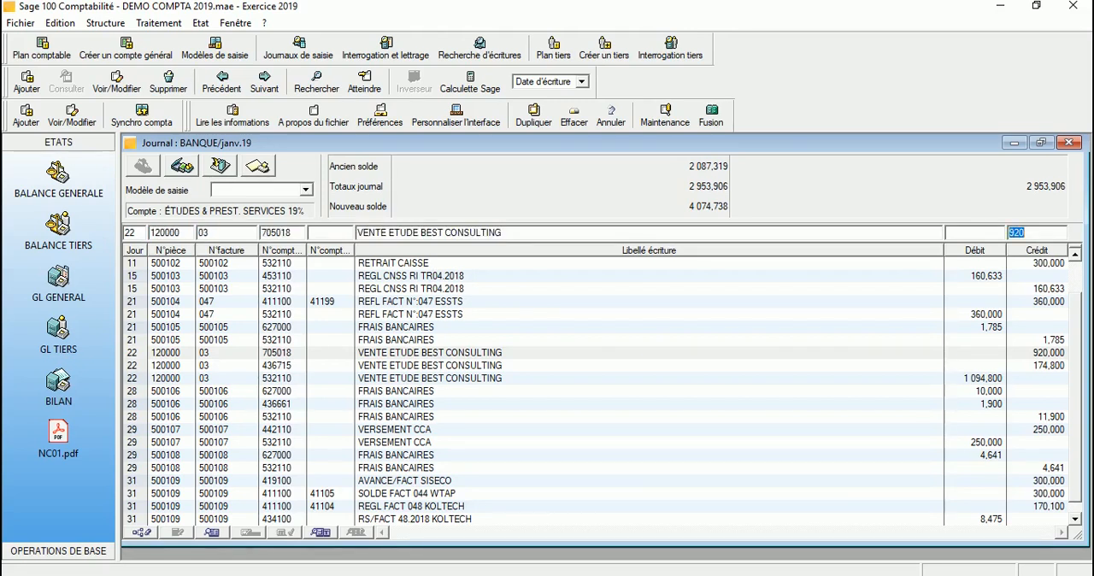